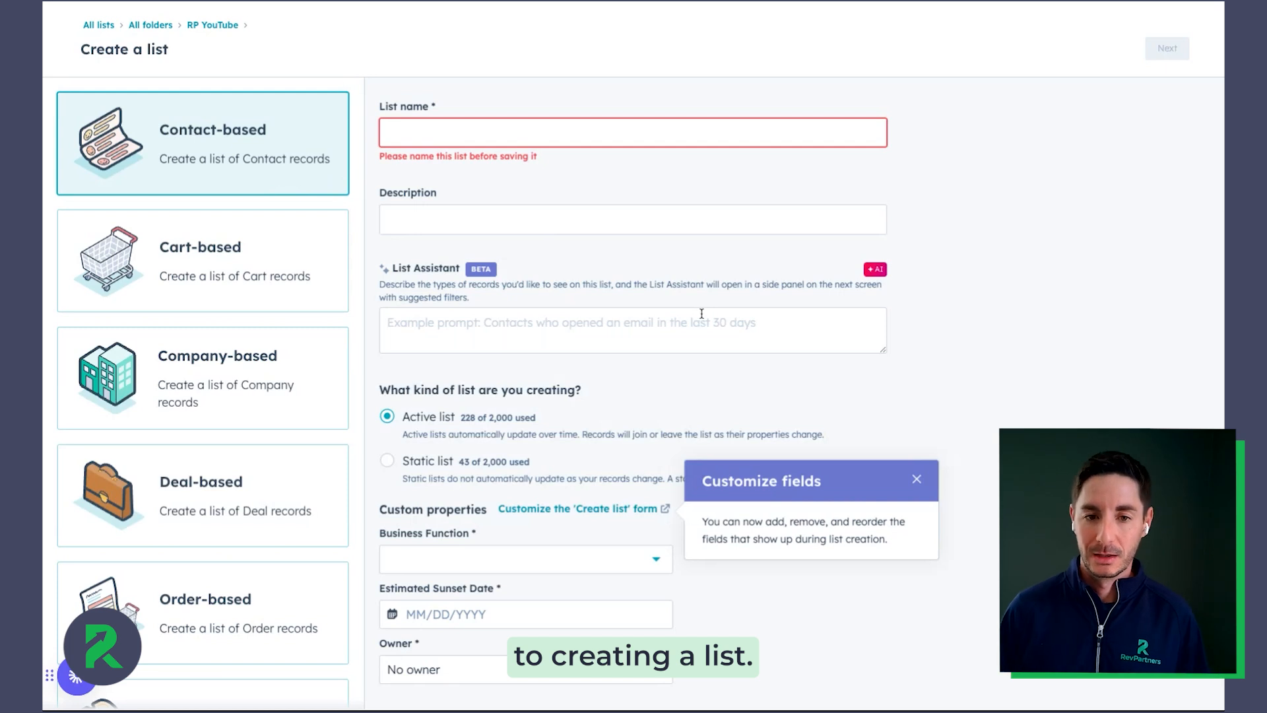
- Name the contact-based list "Contact Owner:" plus the owner's first name, and describe it as "All Contacts Owned by" that person
{"action": "left_click", "coordinate": [454, 122]}
{"action": "type", "text": "C"}
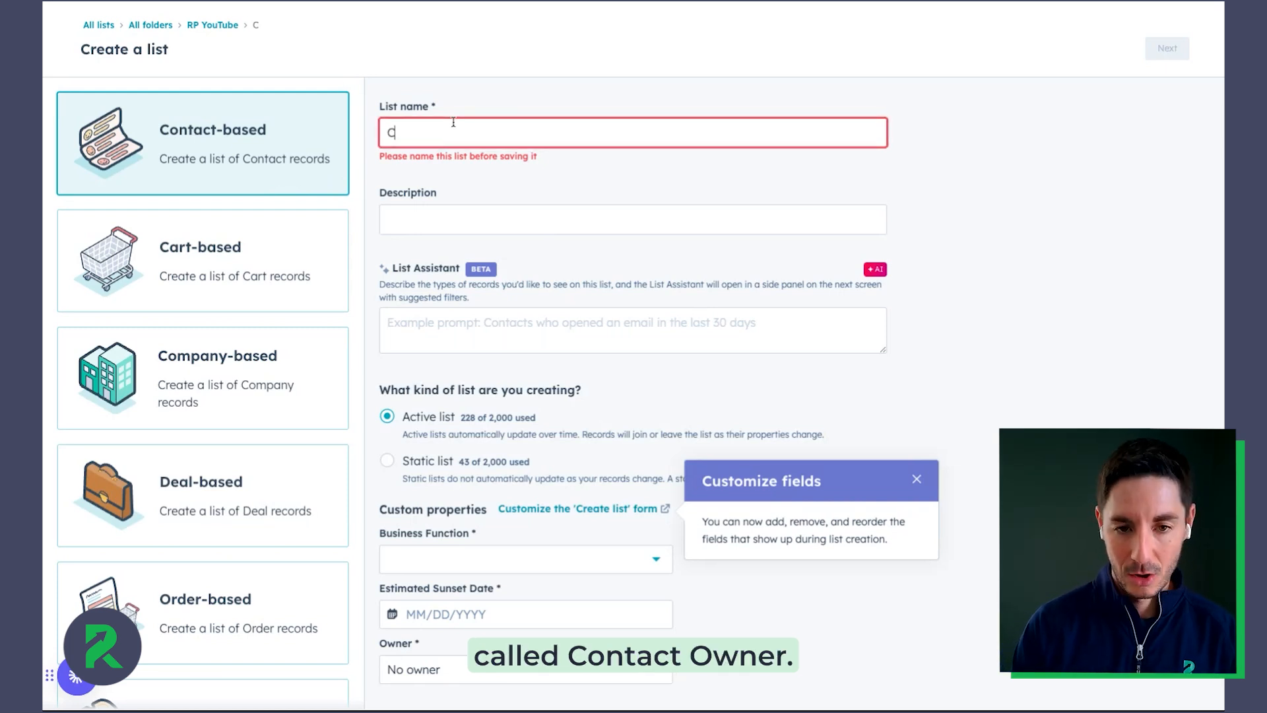
{"action": "type", "text": "ontact Owner"}
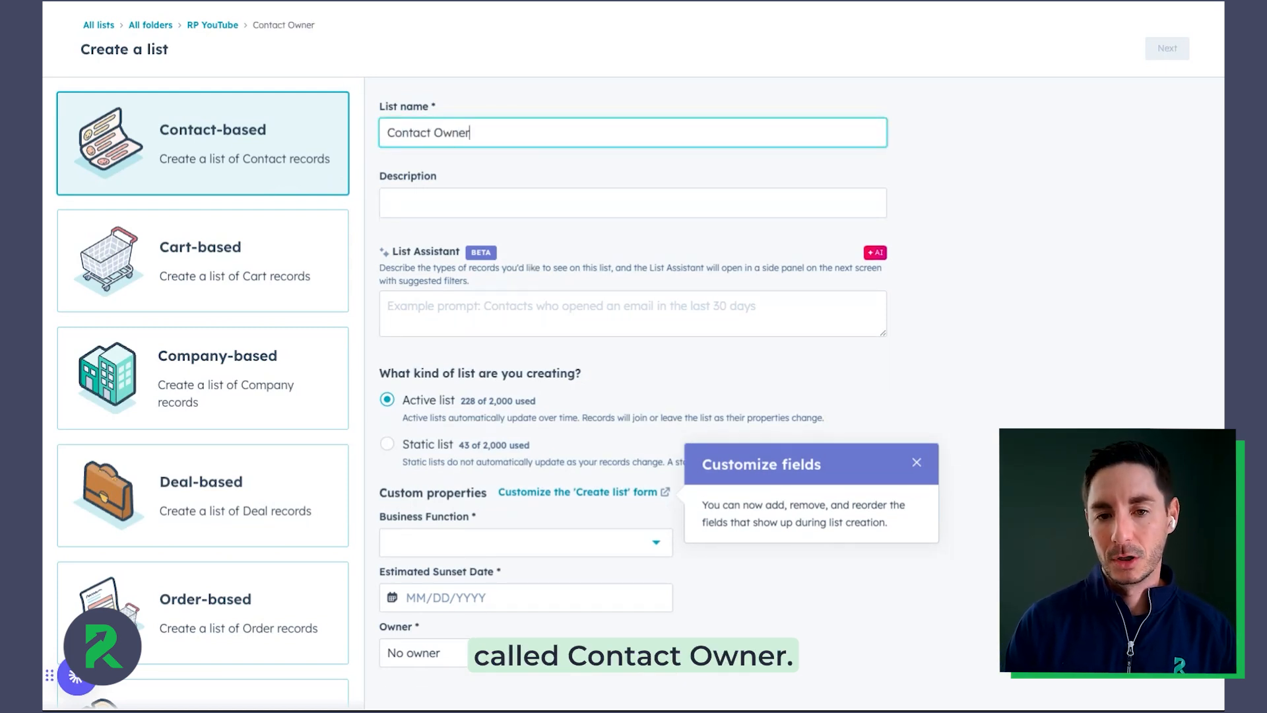
{"action": "type", "text": ": Alex"}
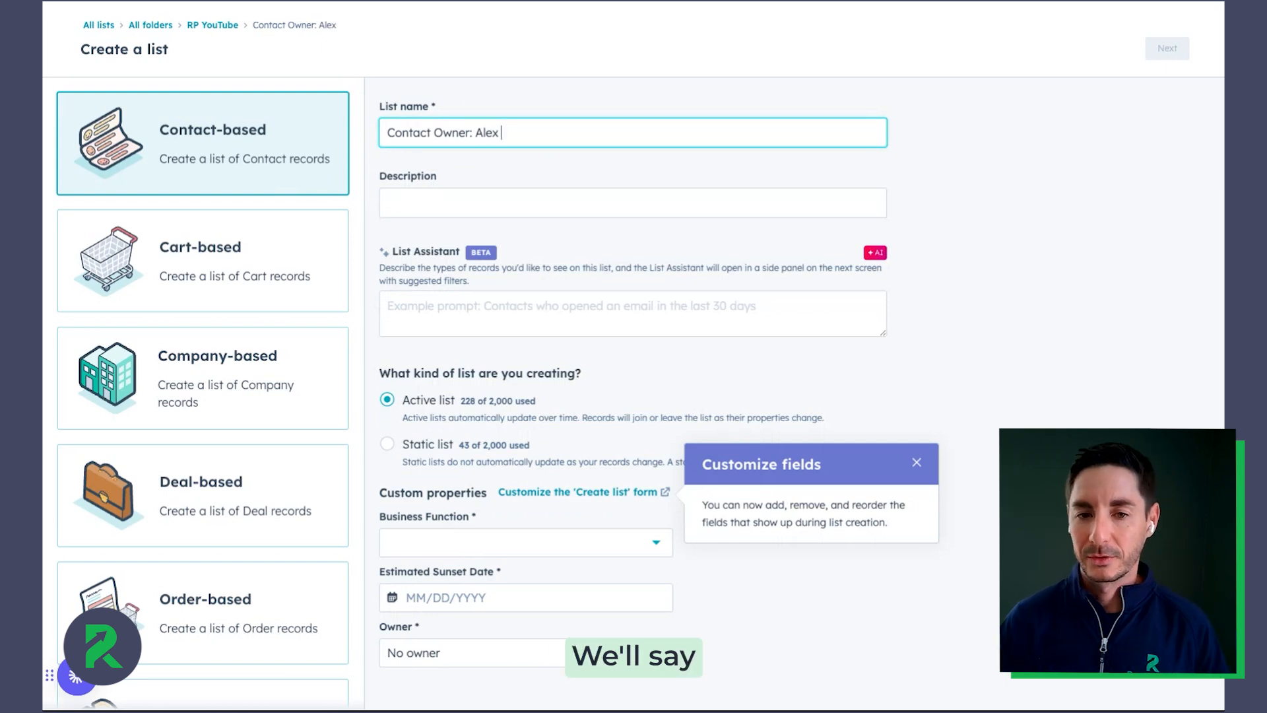
{"action": "left_click", "coordinate": [400, 195]}
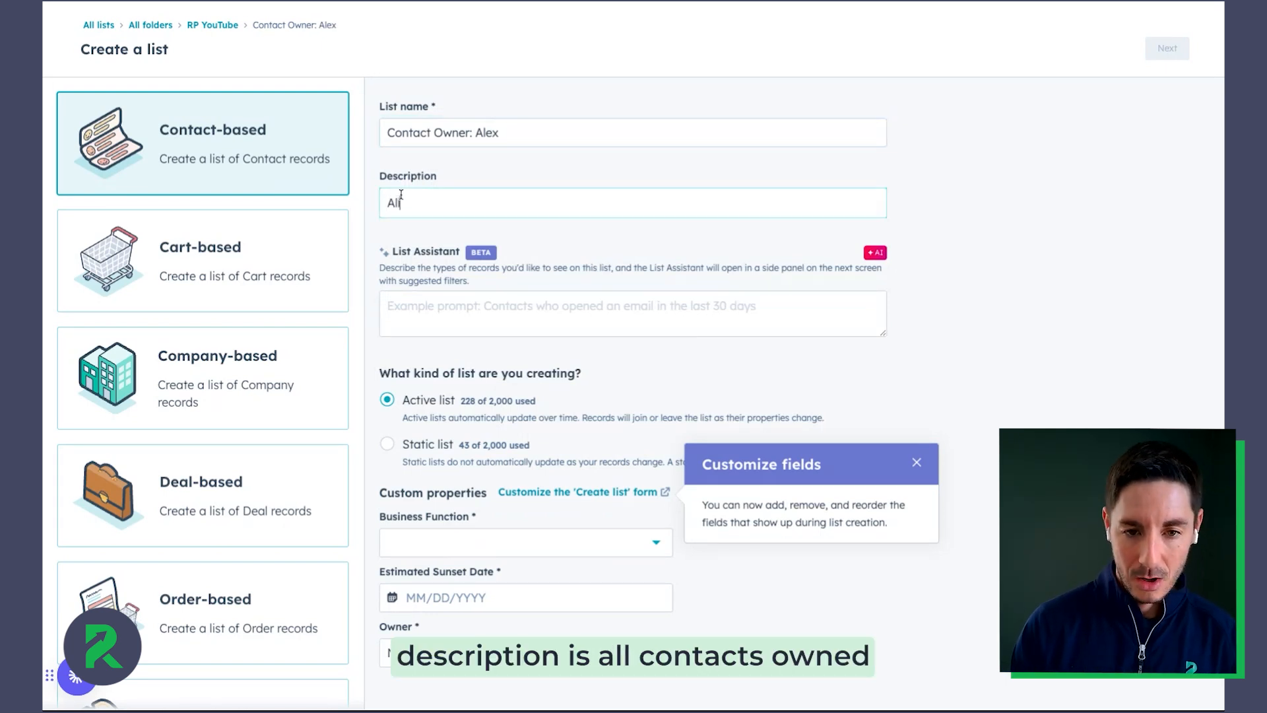
{"action": "type", "text": "All Contacts Owne"}
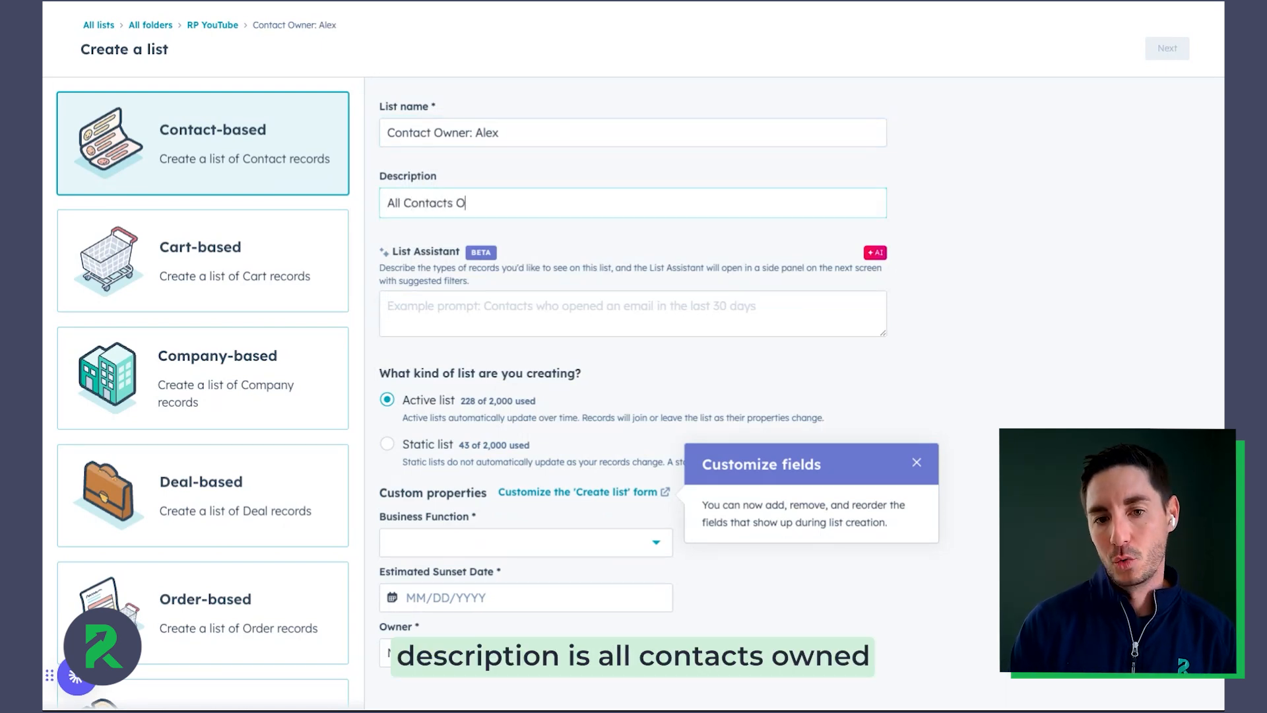
{"action": "type", "text": "d by Alex"}
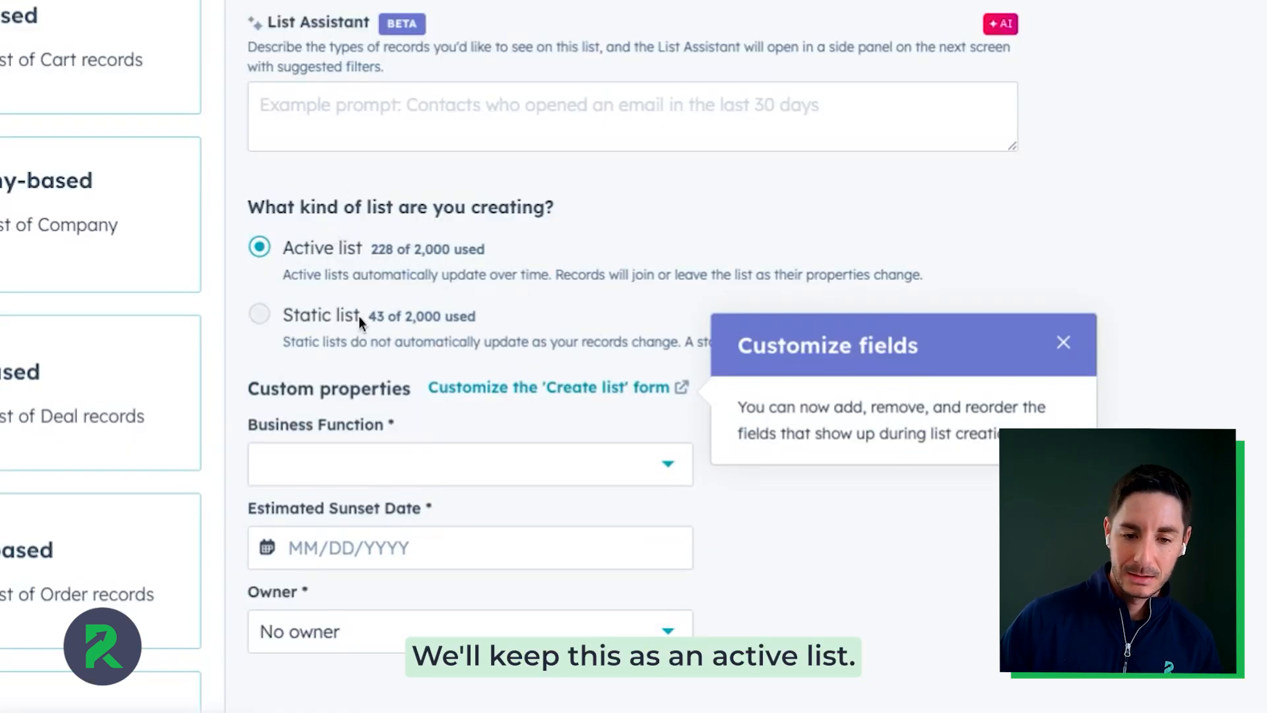
- Set Business Function to Marketing, Estimated Sunset Date to 01/29/2025 and the list's owner, and continue to the filter setup
{"action": "left_click", "coordinate": [392, 470]}
{"action": "left_click", "coordinate": [383, 565]}
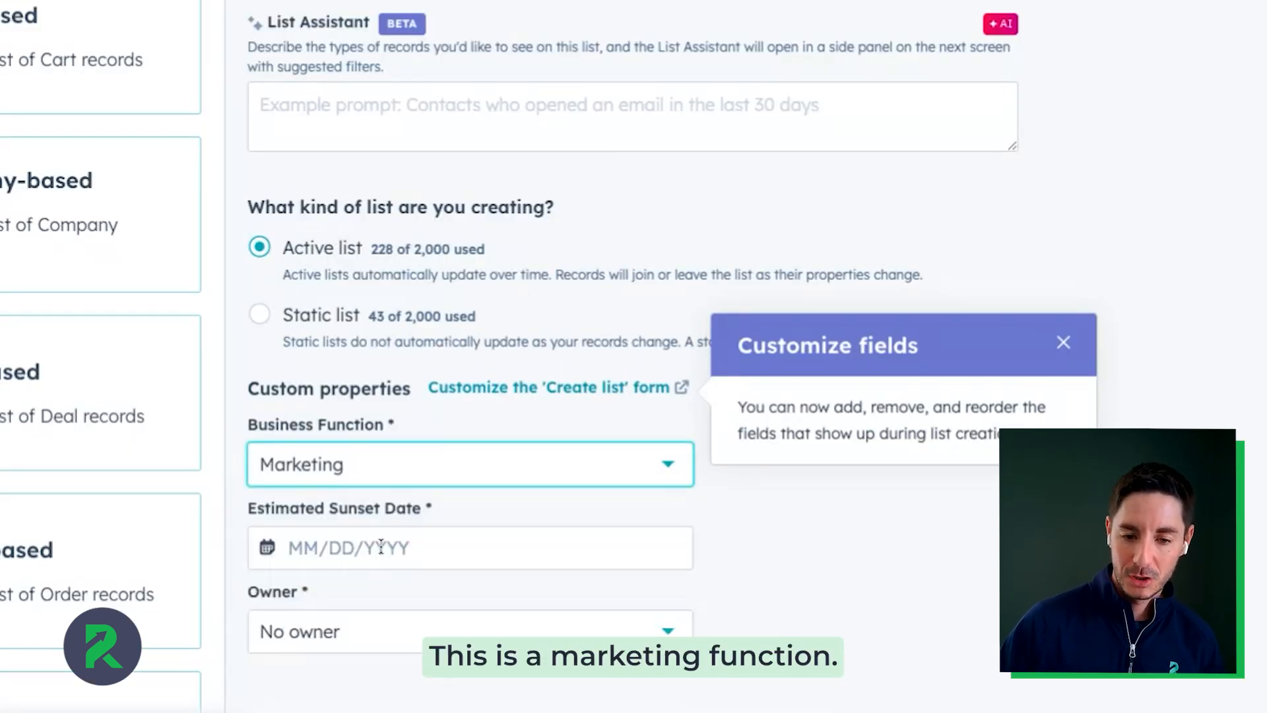
{"action": "left_click", "coordinate": [382, 546]}
{"action": "left_click", "coordinate": [417, 404]}
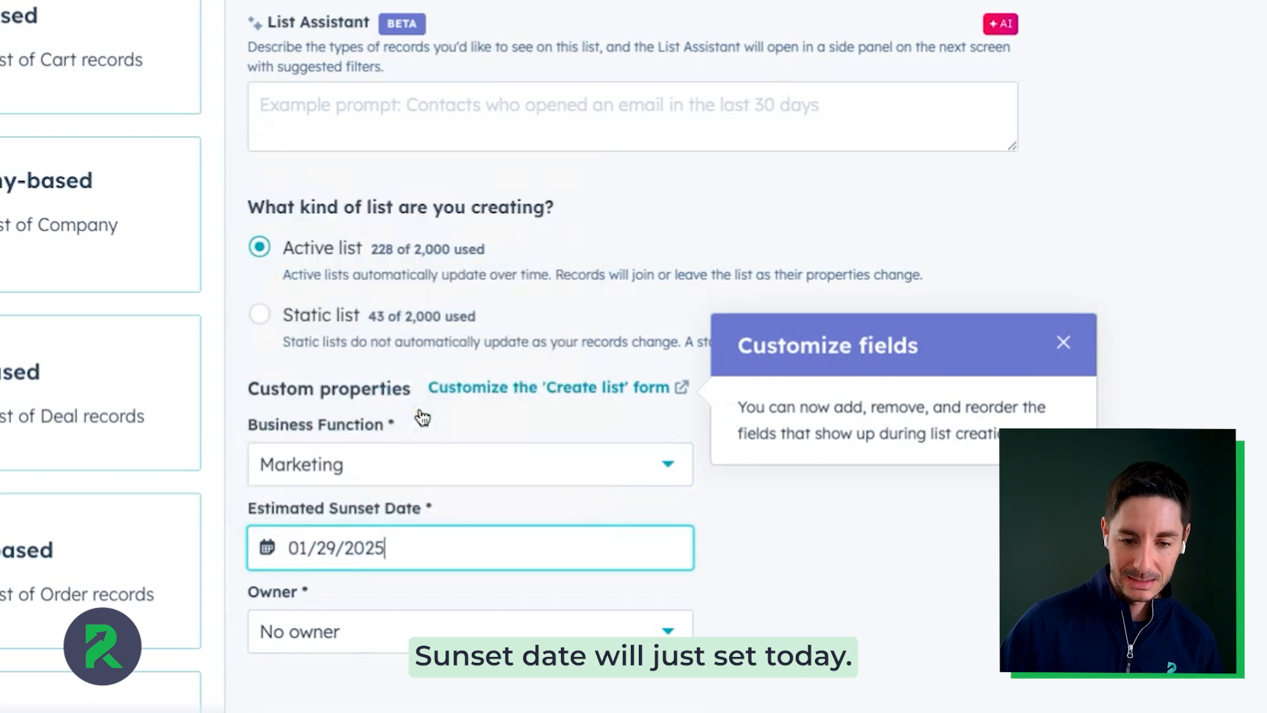
{"action": "left_click", "coordinate": [391, 643]}
{"action": "type", "text": "andrew"}
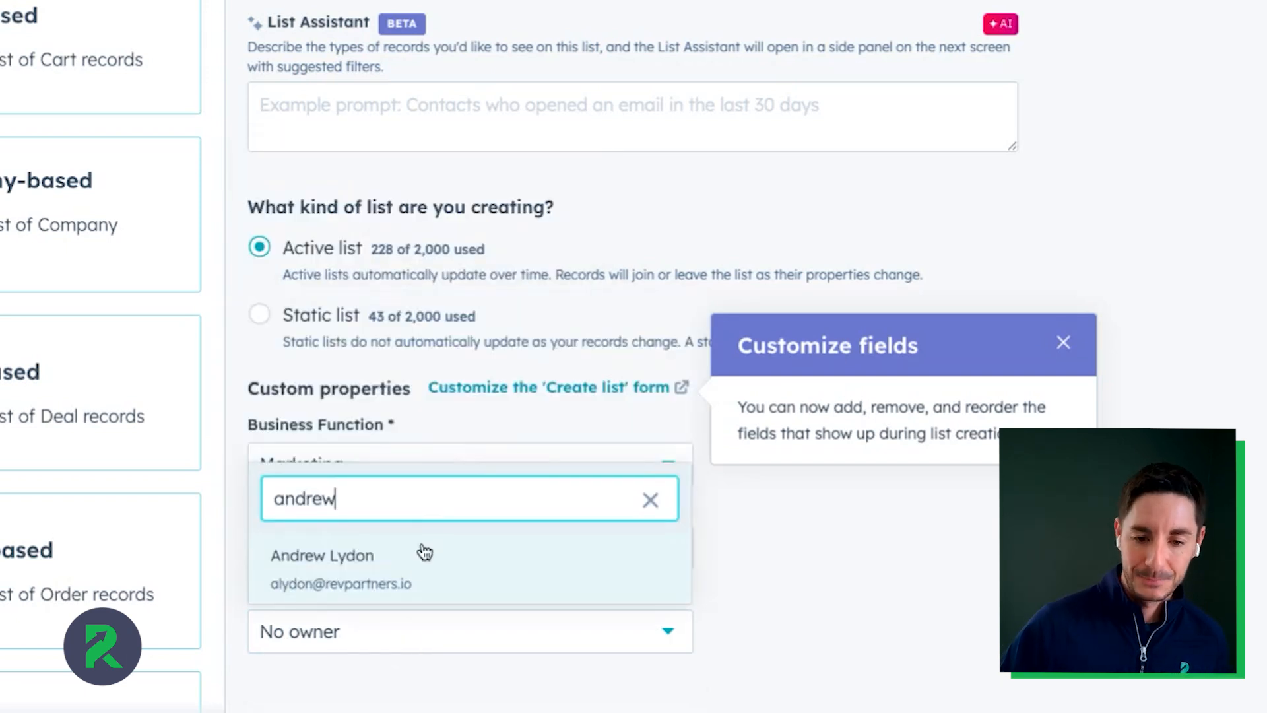
{"action": "left_click", "coordinate": [425, 552]}
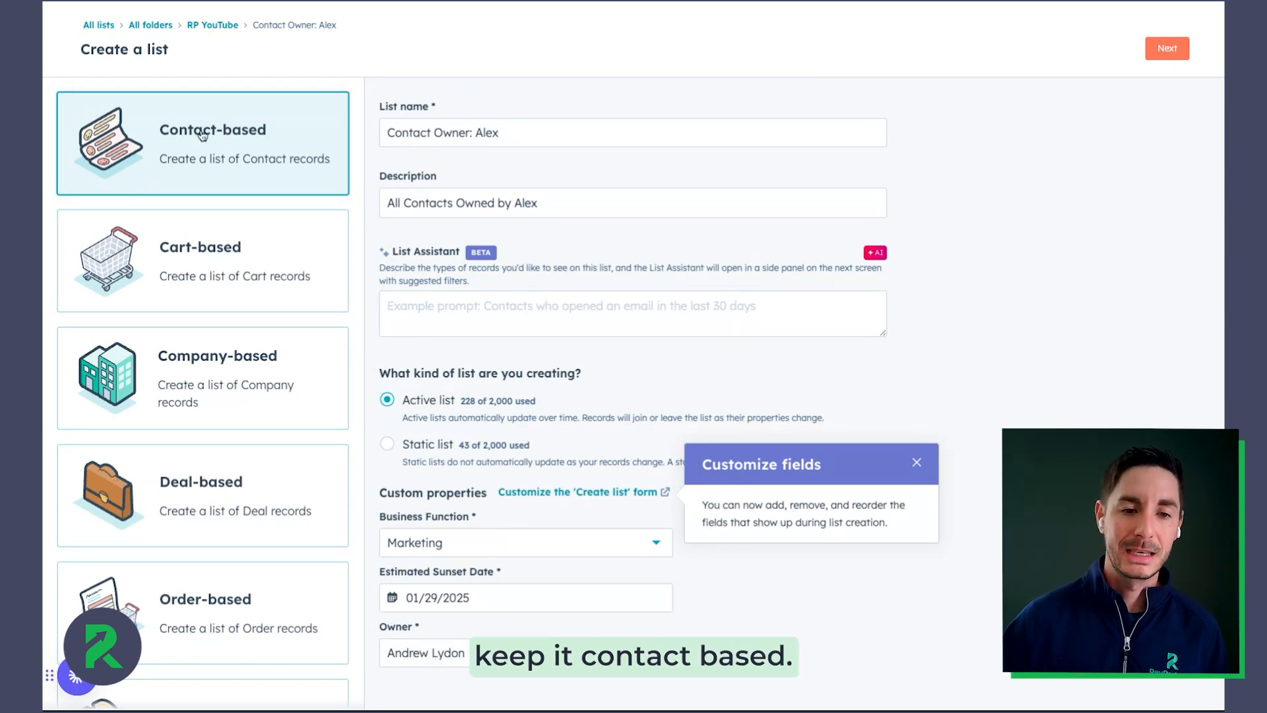
{"action": "left_click", "coordinate": [1181, 49]}
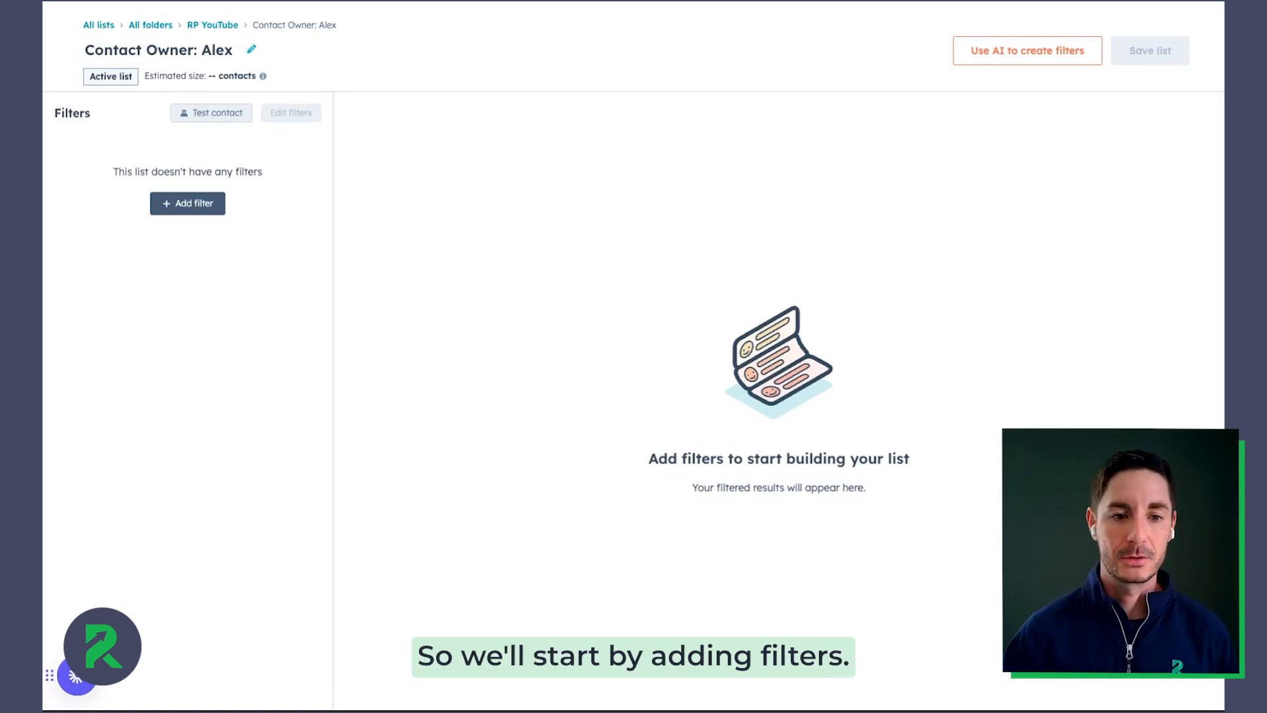
- Add a first filter on the Contact owner property from the contact properties
{"action": "left_click", "coordinate": [198, 202]}
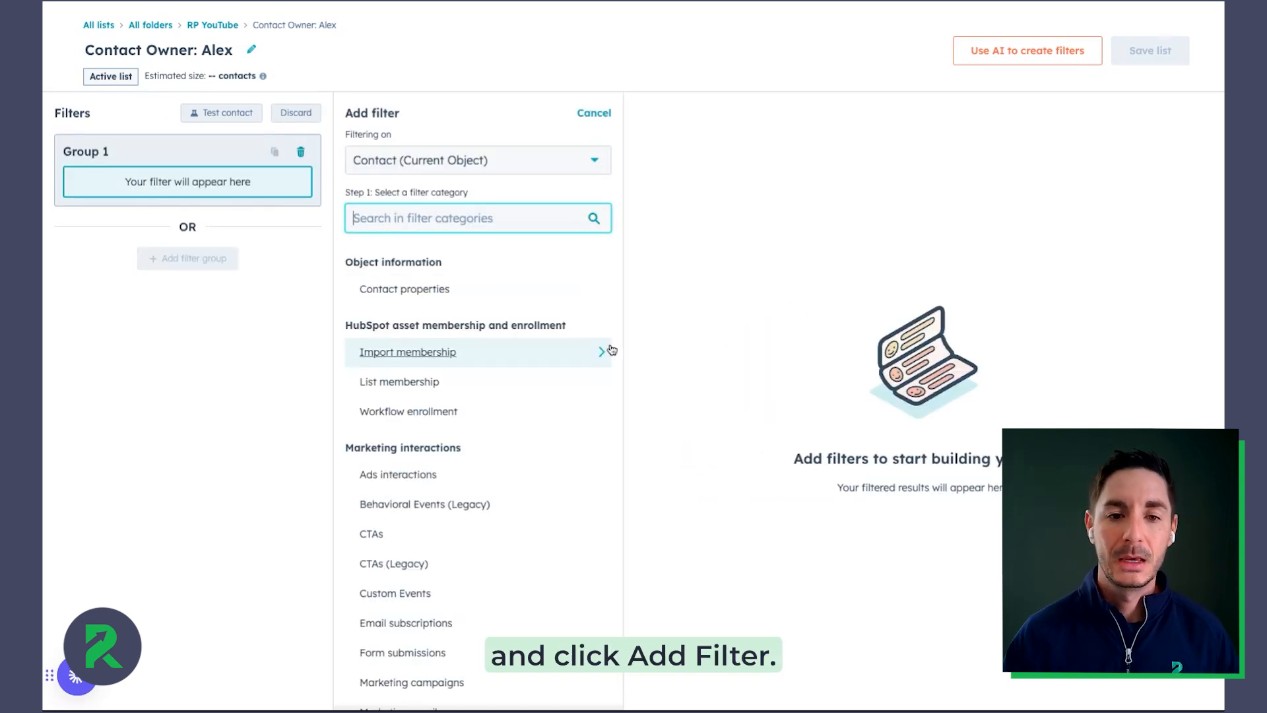
{"action": "scroll", "coordinate": [489, 306], "scroll_direction": "down", "scroll_amount": 5}
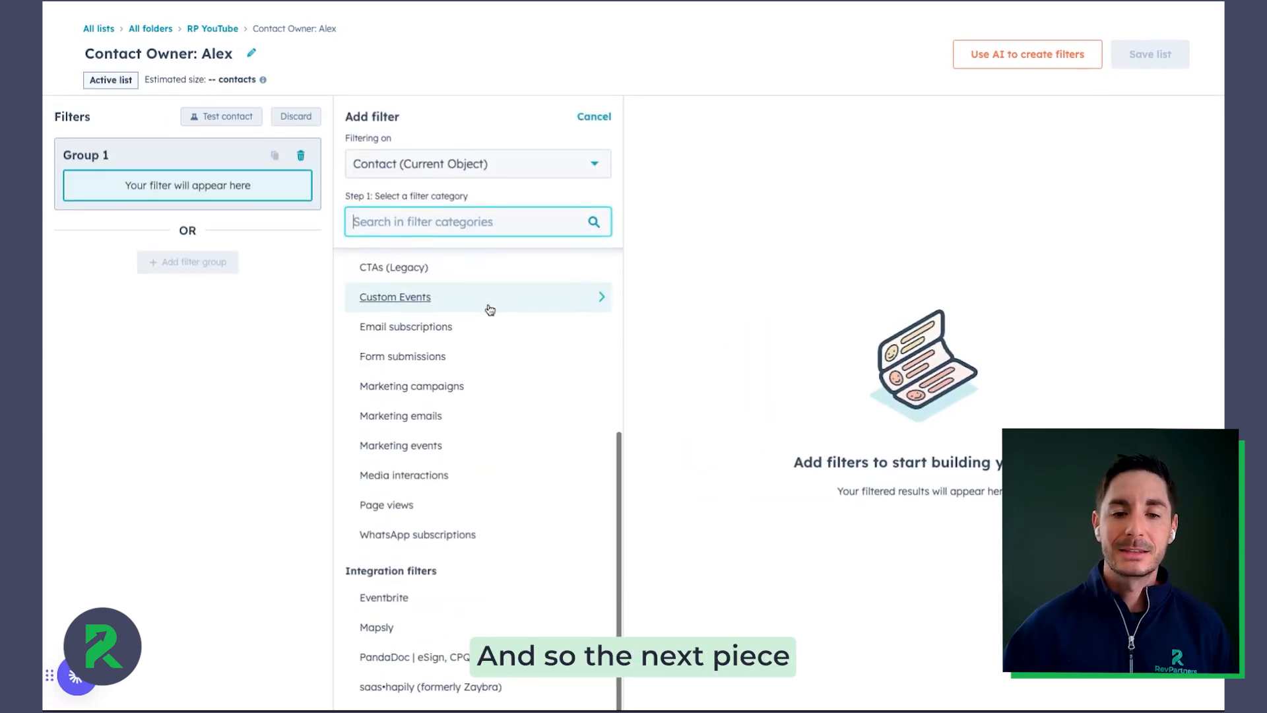
{"action": "scroll", "coordinate": [489, 309], "scroll_direction": "up", "scroll_amount": 5}
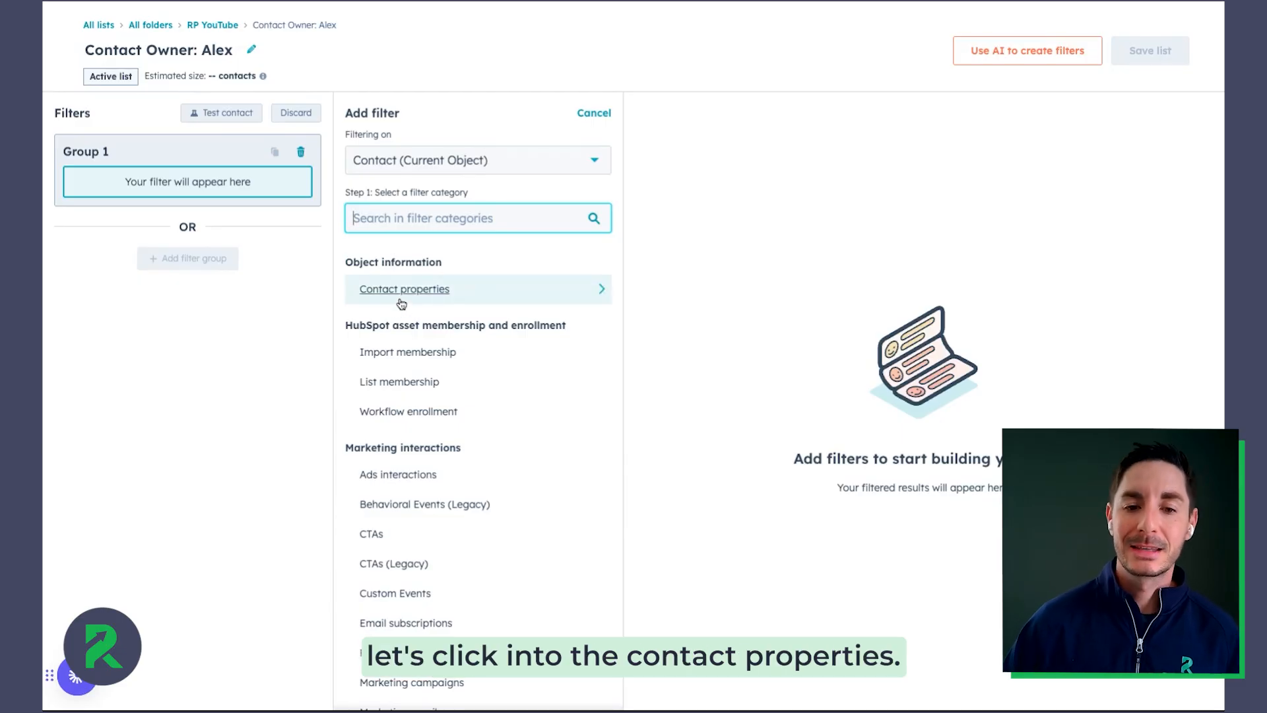
{"action": "left_click", "coordinate": [401, 300]}
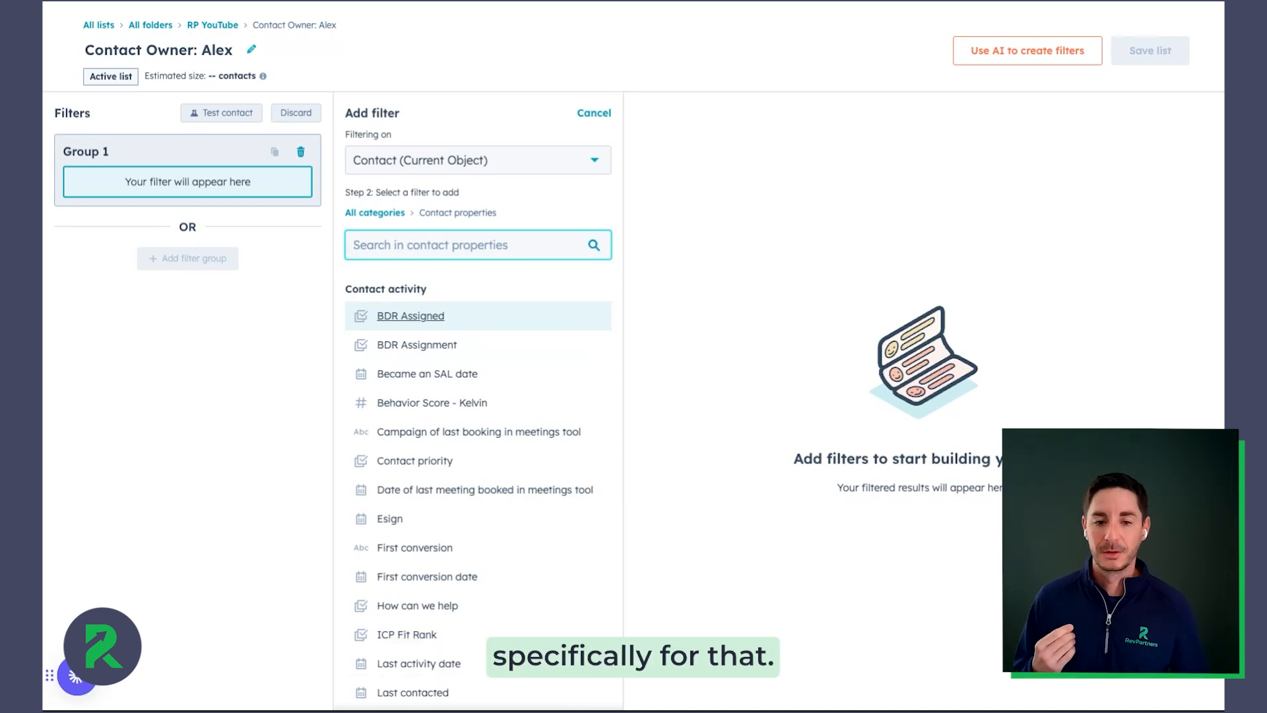
{"action": "scroll", "coordinate": [494, 419], "scroll_direction": "down", "scroll_amount": 15}
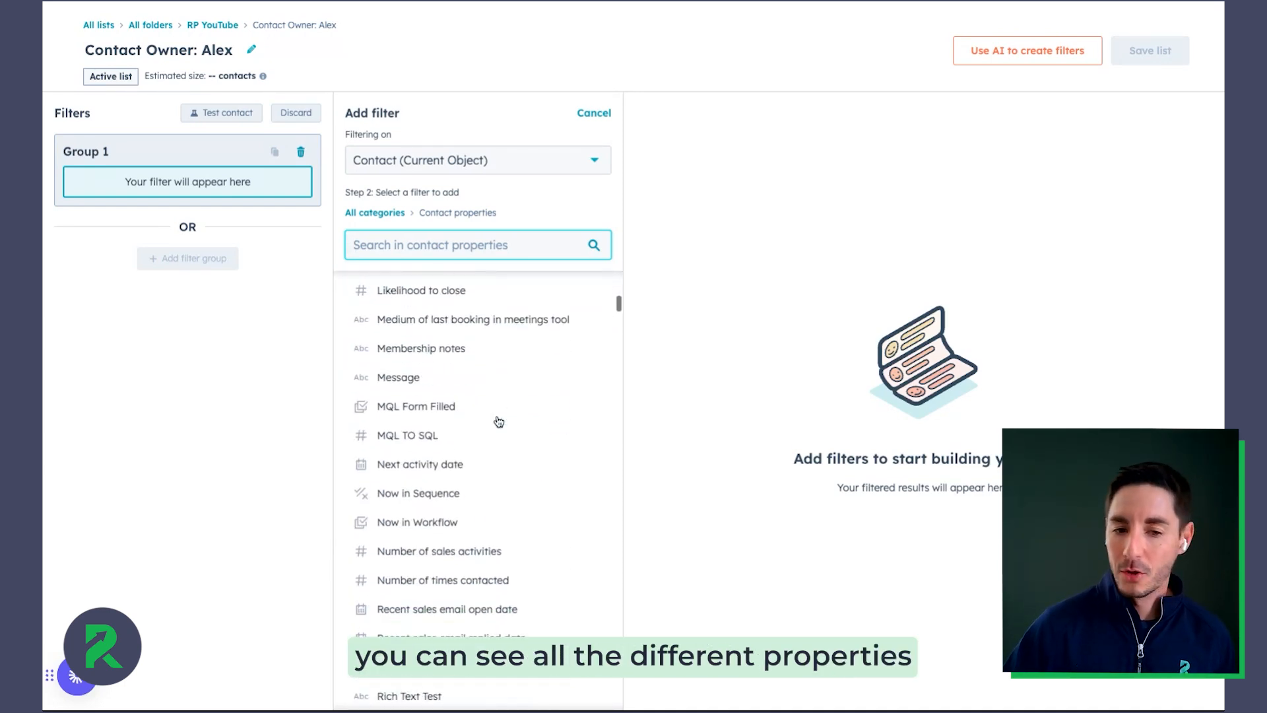
{"action": "scroll", "coordinate": [478, 488], "scroll_direction": "down", "scroll_amount": 20}
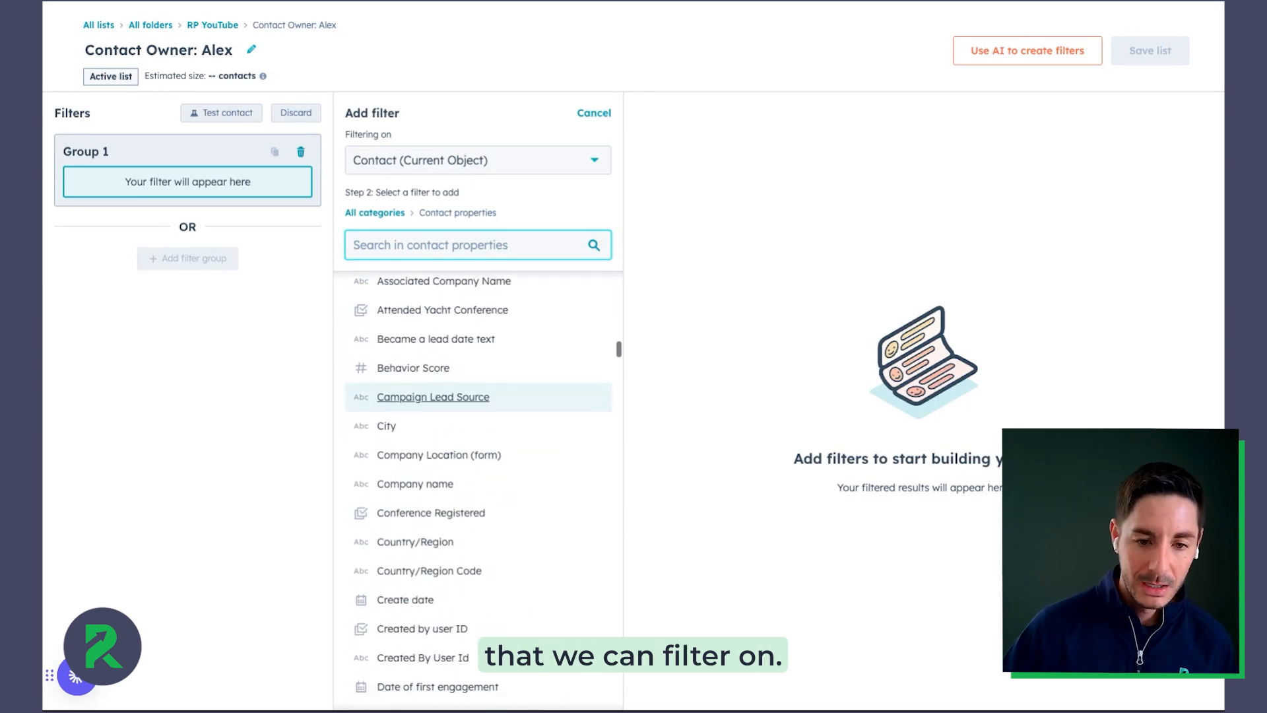
{"action": "scroll", "coordinate": [462, 431], "scroll_direction": "down", "scroll_amount": 5}
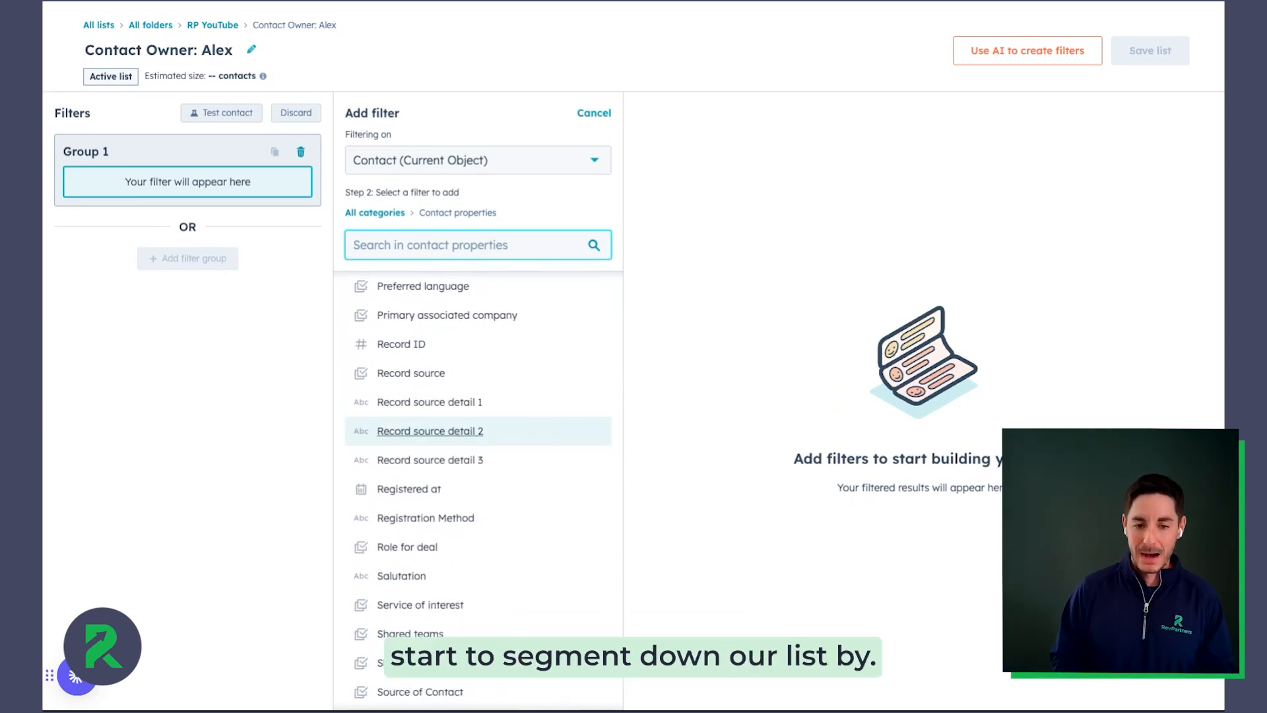
{"action": "scroll", "coordinate": [462, 431], "scroll_direction": "up", "scroll_amount": 15}
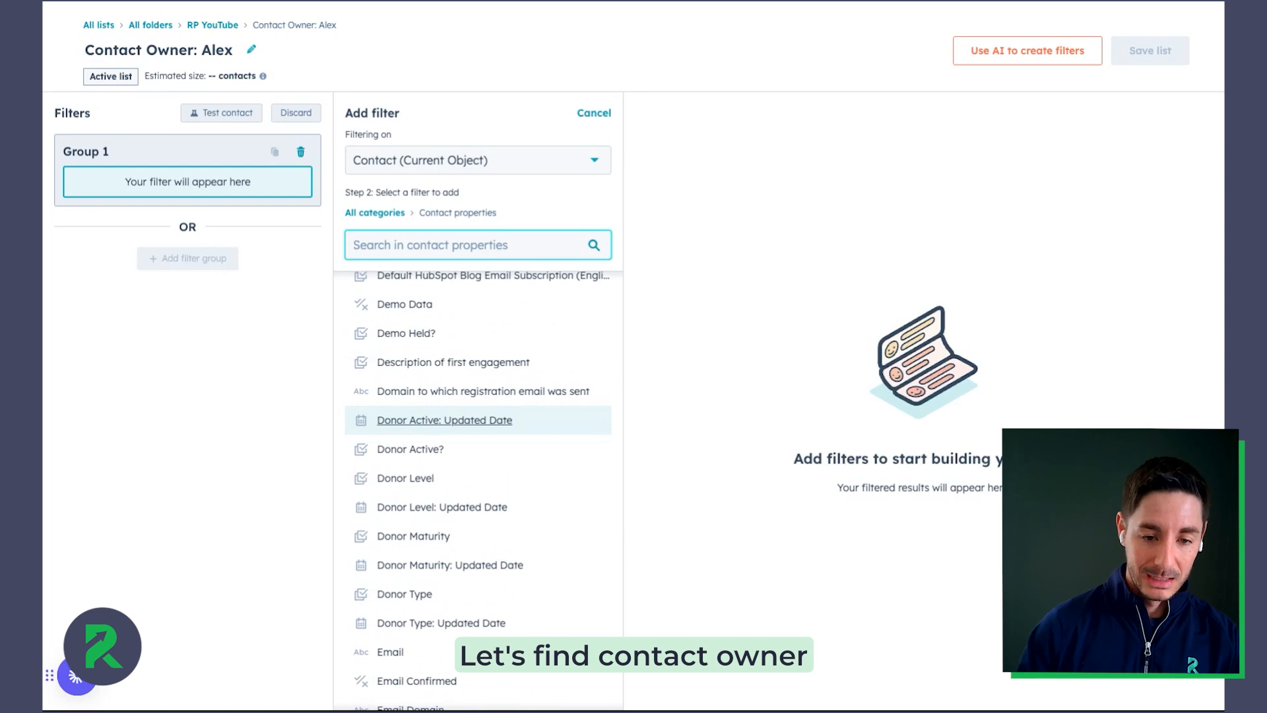
{"action": "type", "text": "contact owner"}
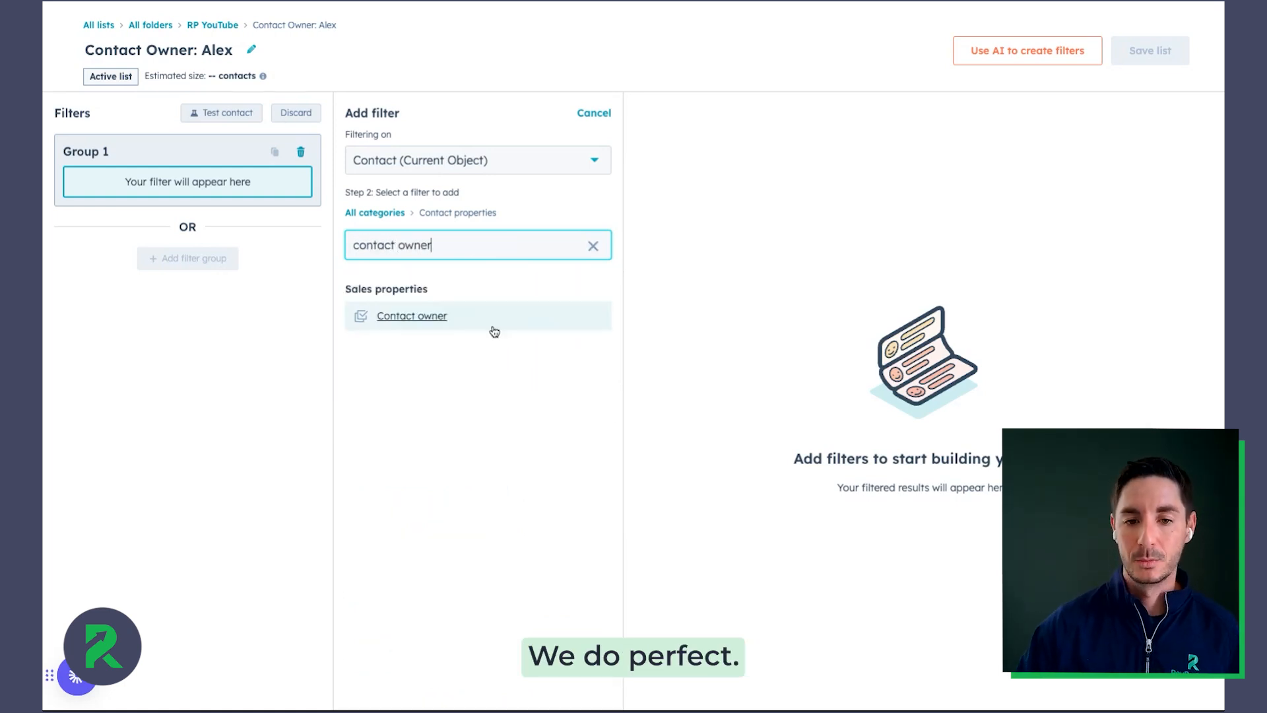
{"action": "left_click", "coordinate": [487, 325]}
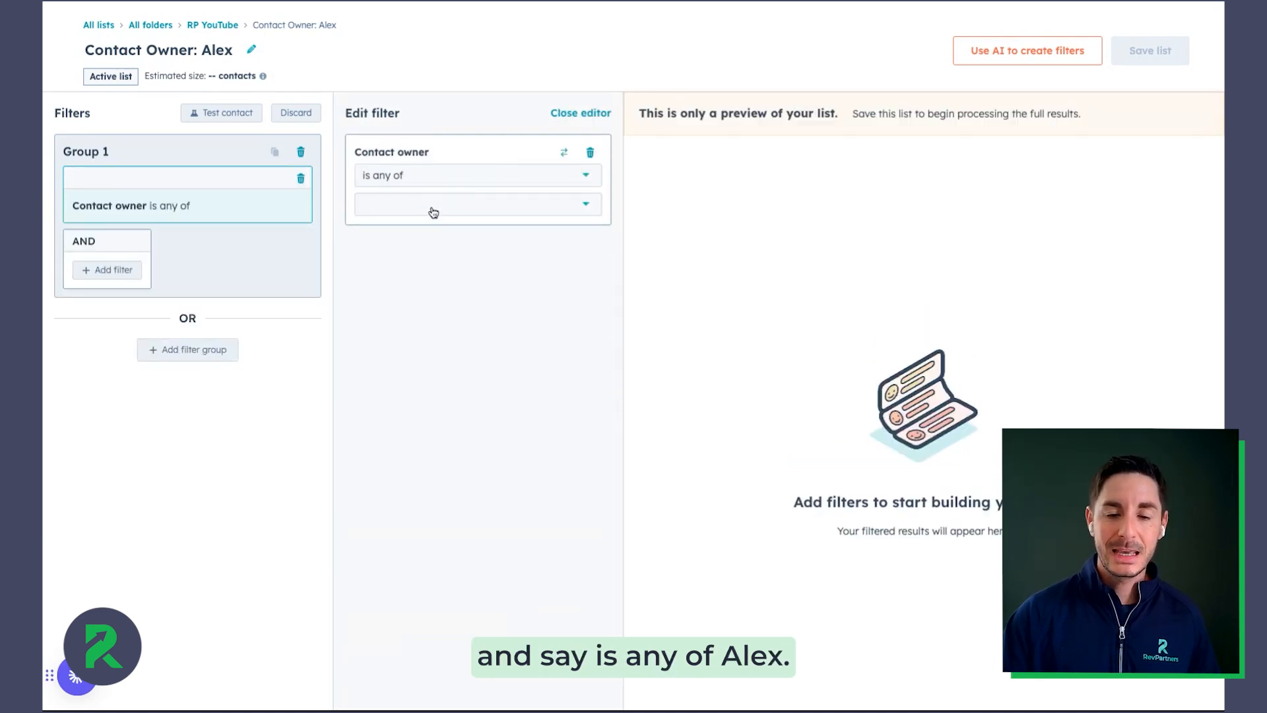
- Set the Contact owner filter to "is any of" with the owner named in the list title
{"action": "left_click", "coordinate": [398, 178]}
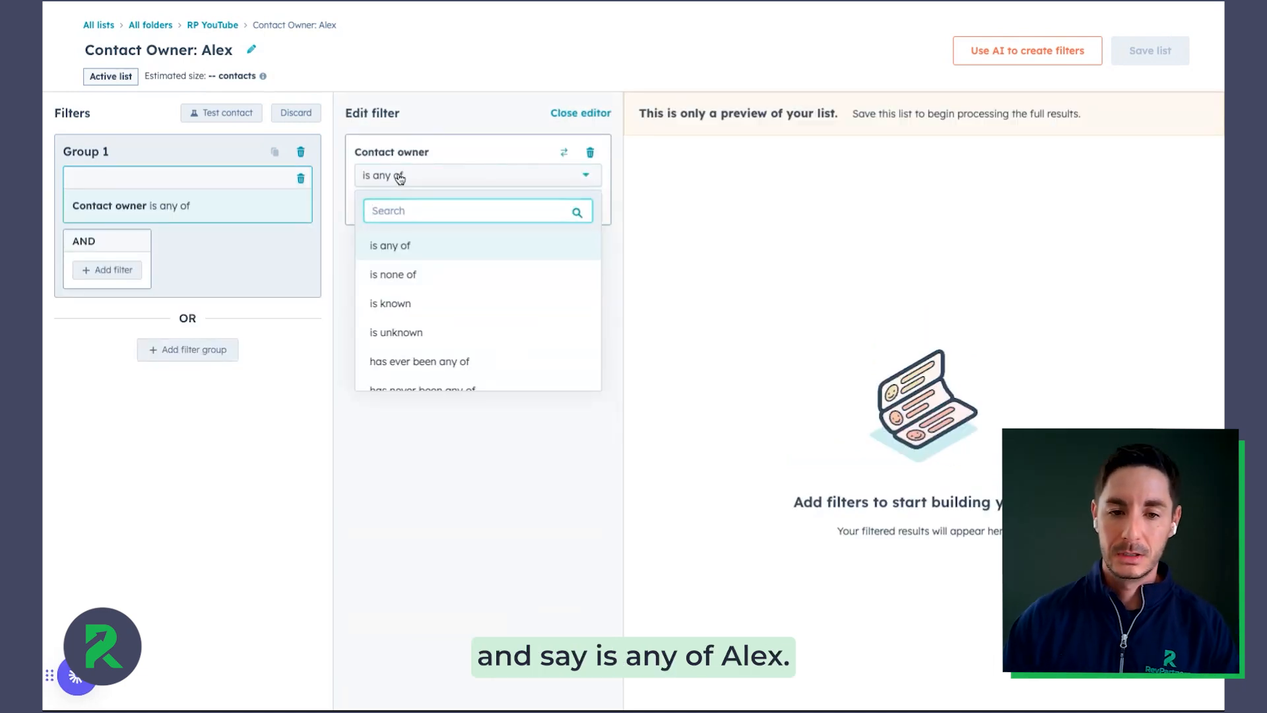
{"action": "left_click", "coordinate": [399, 180]}
{"action": "left_click", "coordinate": [401, 218]}
{"action": "type", "text": "ale"}
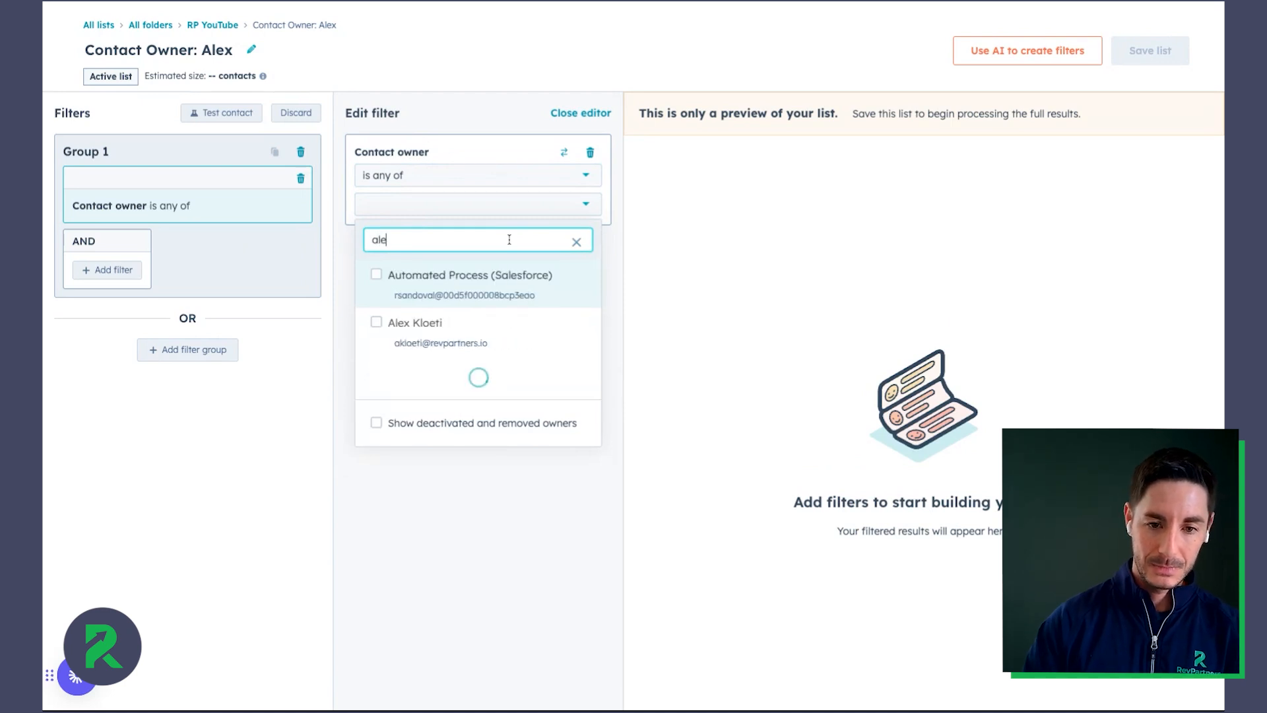
{"action": "left_click", "coordinate": [398, 274]}
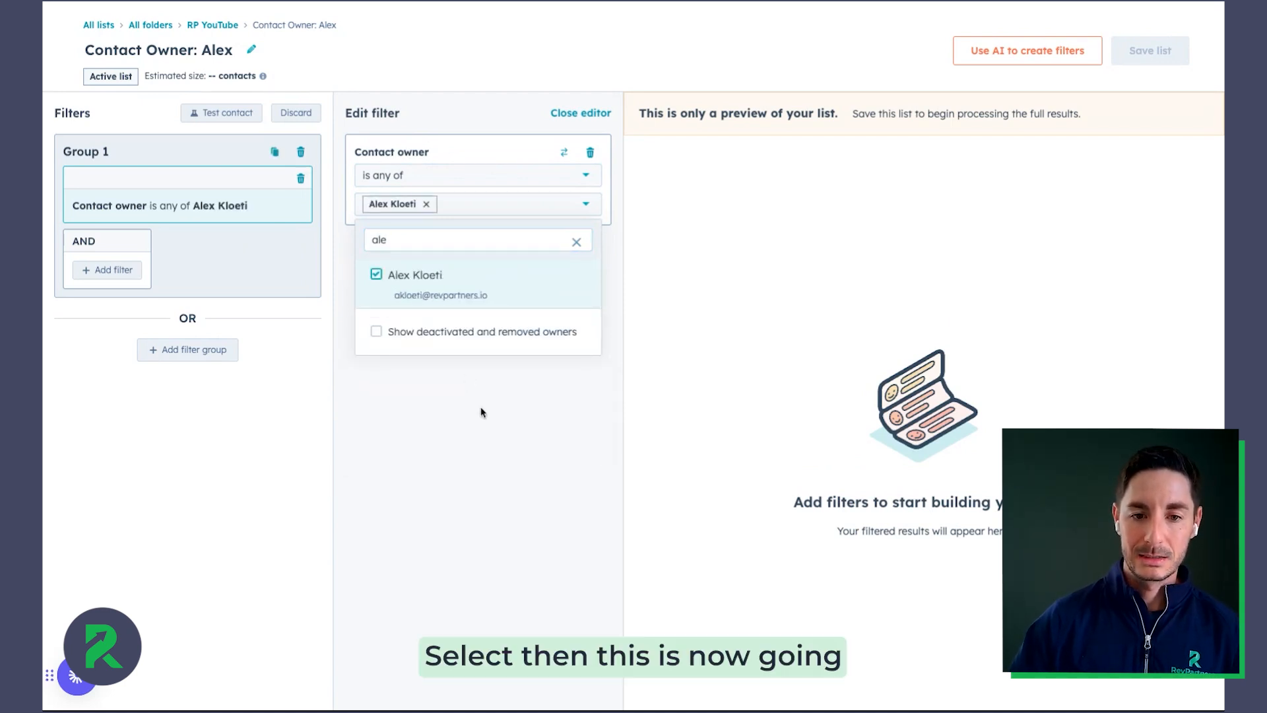
{"action": "left_click", "coordinate": [484, 423]}
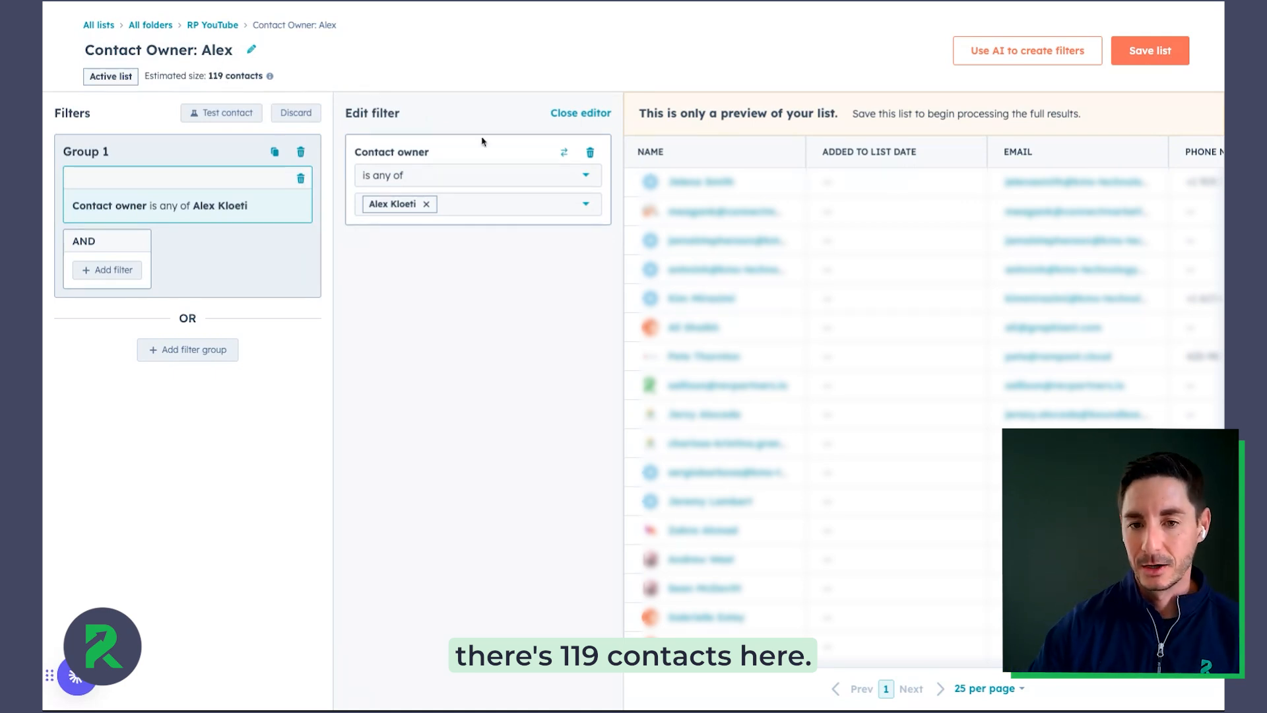
- Try the "is none of" operator on the Contact owner filter, review the previewed contacts, and restore "is any of"
{"action": "left_click", "coordinate": [462, 177]}
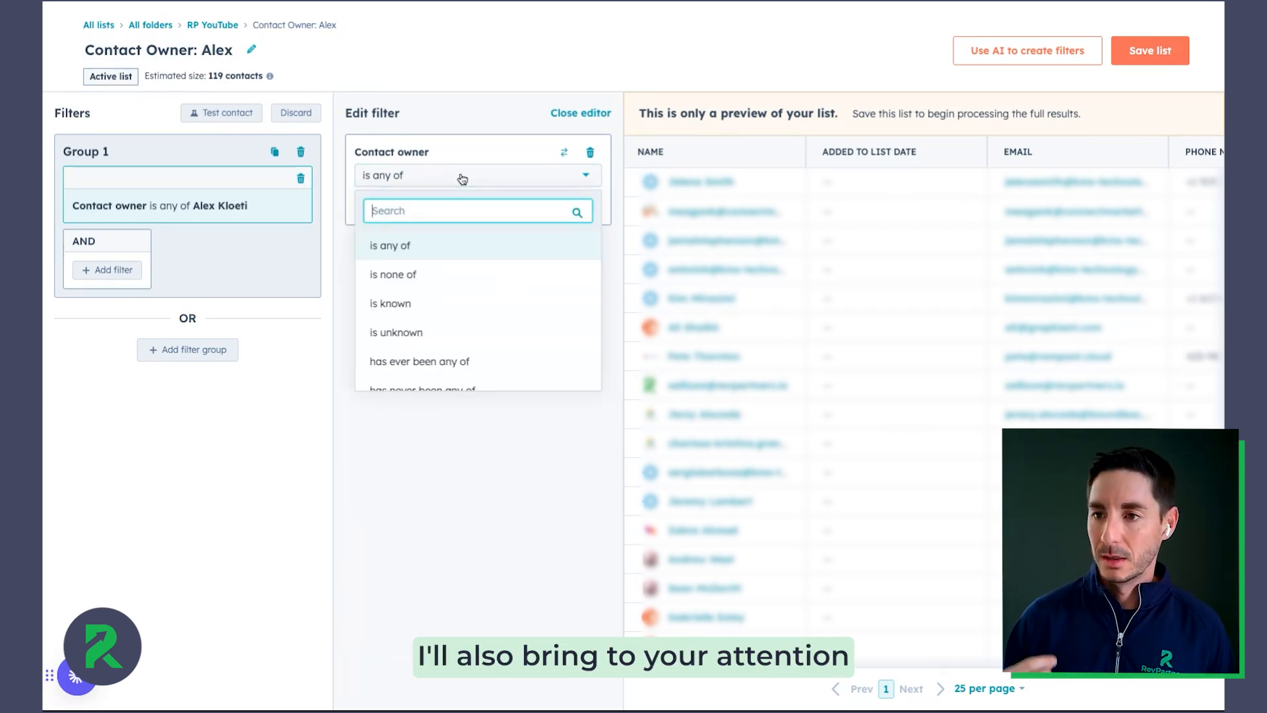
{"action": "scroll", "coordinate": [449, 360], "scroll_direction": "down", "scroll_amount": 5}
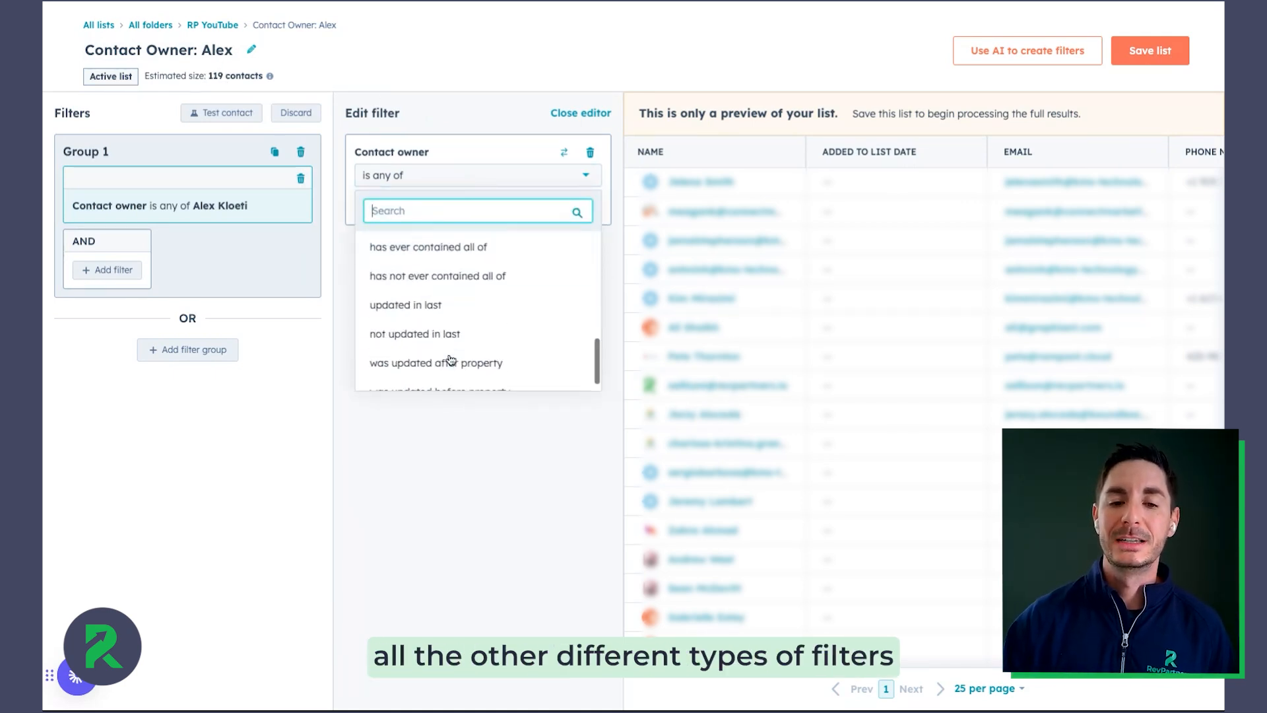
{"action": "scroll", "coordinate": [451, 361], "scroll_direction": "up", "scroll_amount": 5}
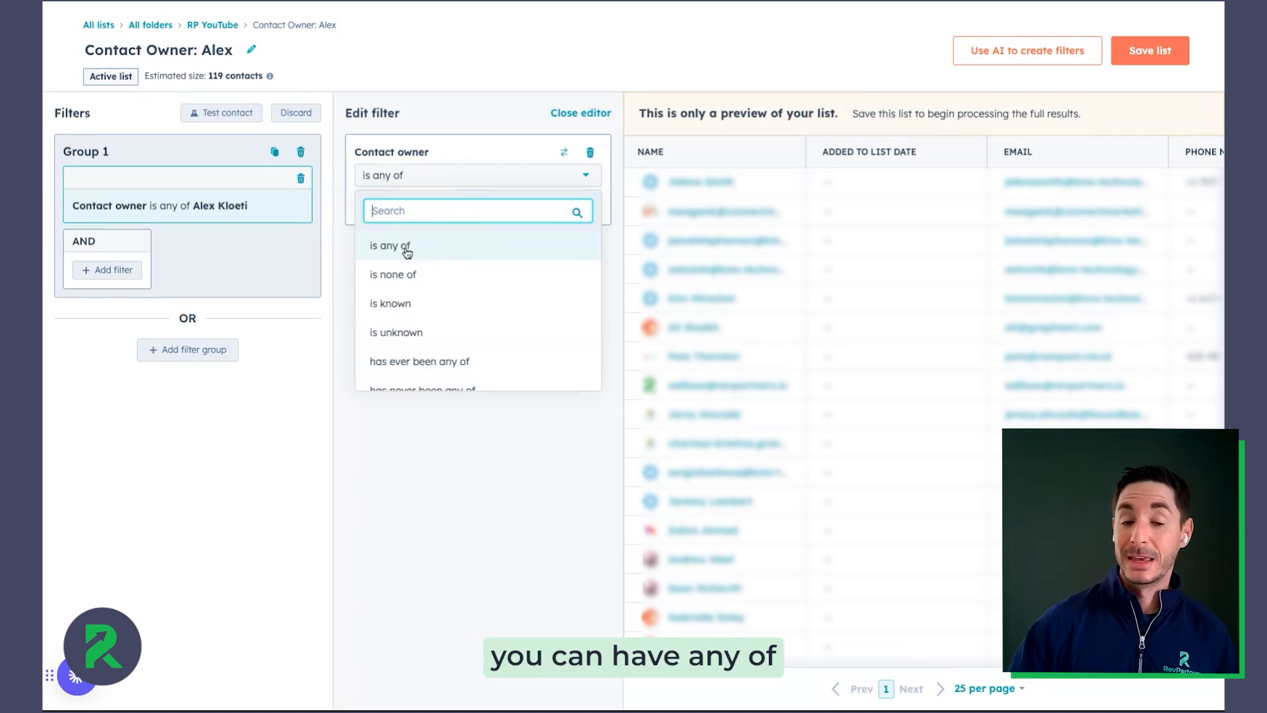
{"action": "left_click", "coordinate": [455, 272]}
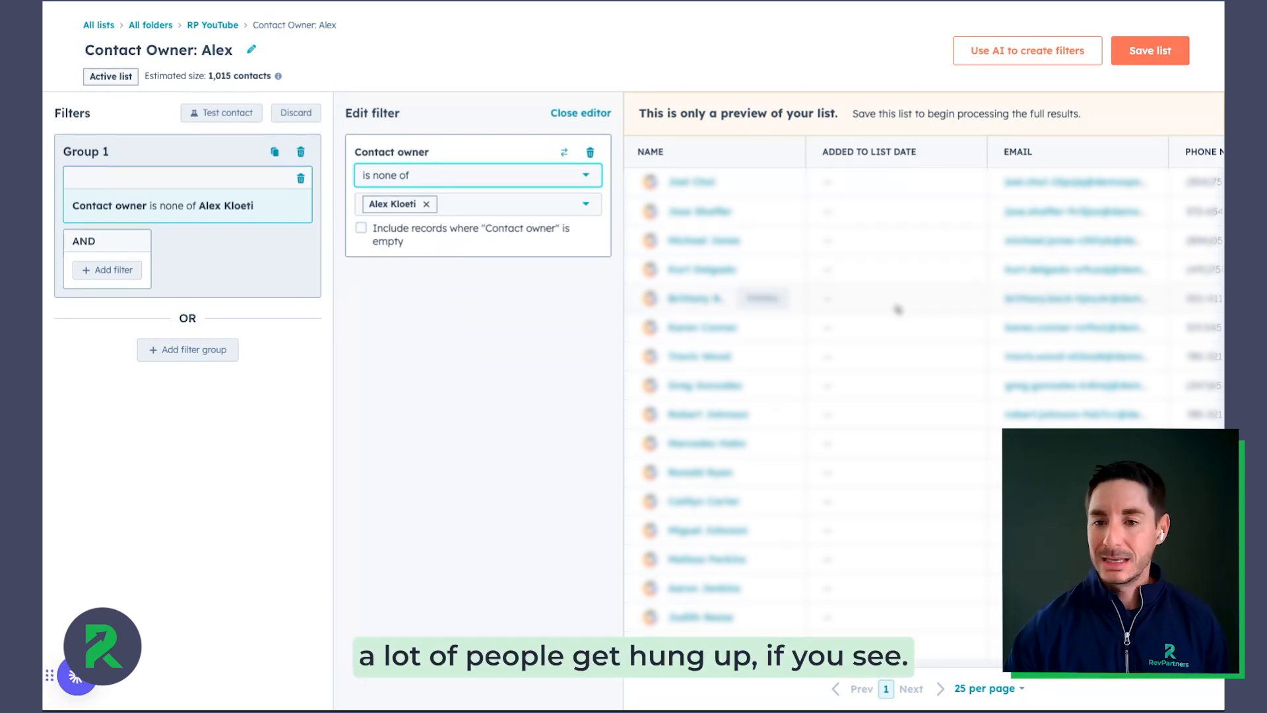
{"action": "scroll", "coordinate": [902, 310], "scroll_direction": "right", "scroll_amount": 10}
{"action": "scroll", "coordinate": [903, 310], "scroll_direction": "right", "scroll_amount": 2}
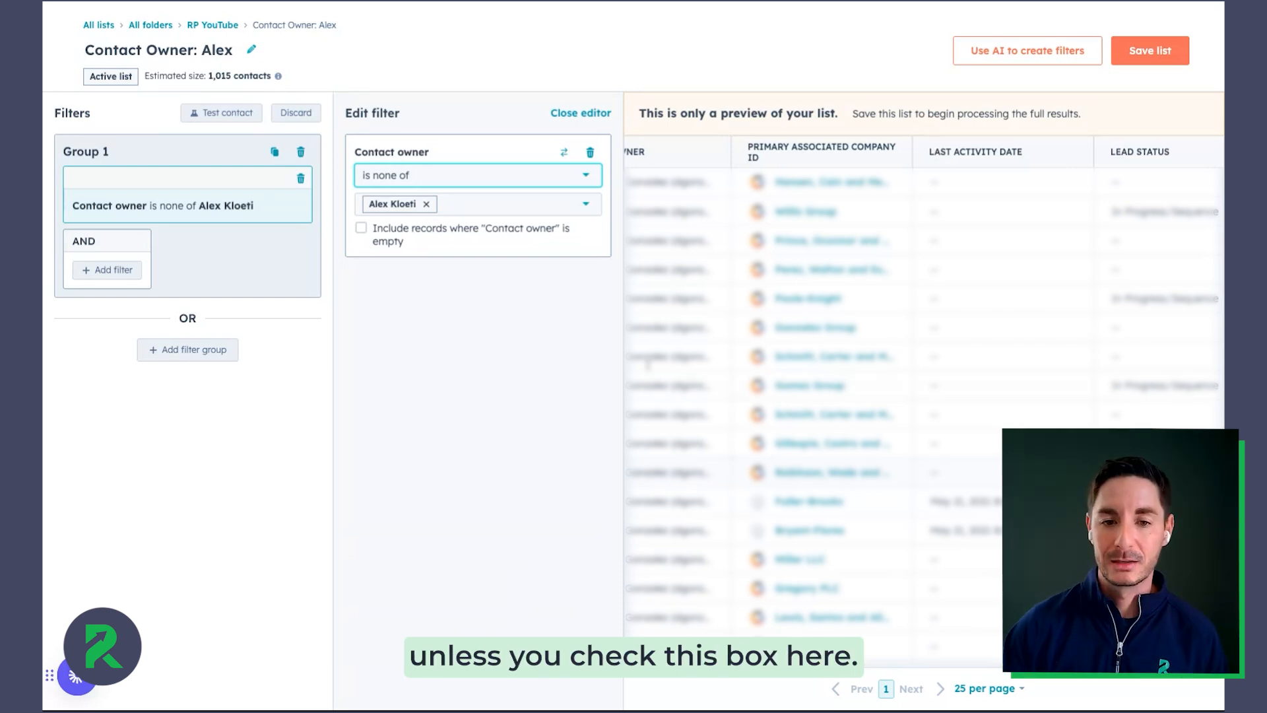
{"action": "left_click", "coordinate": [386, 237]}
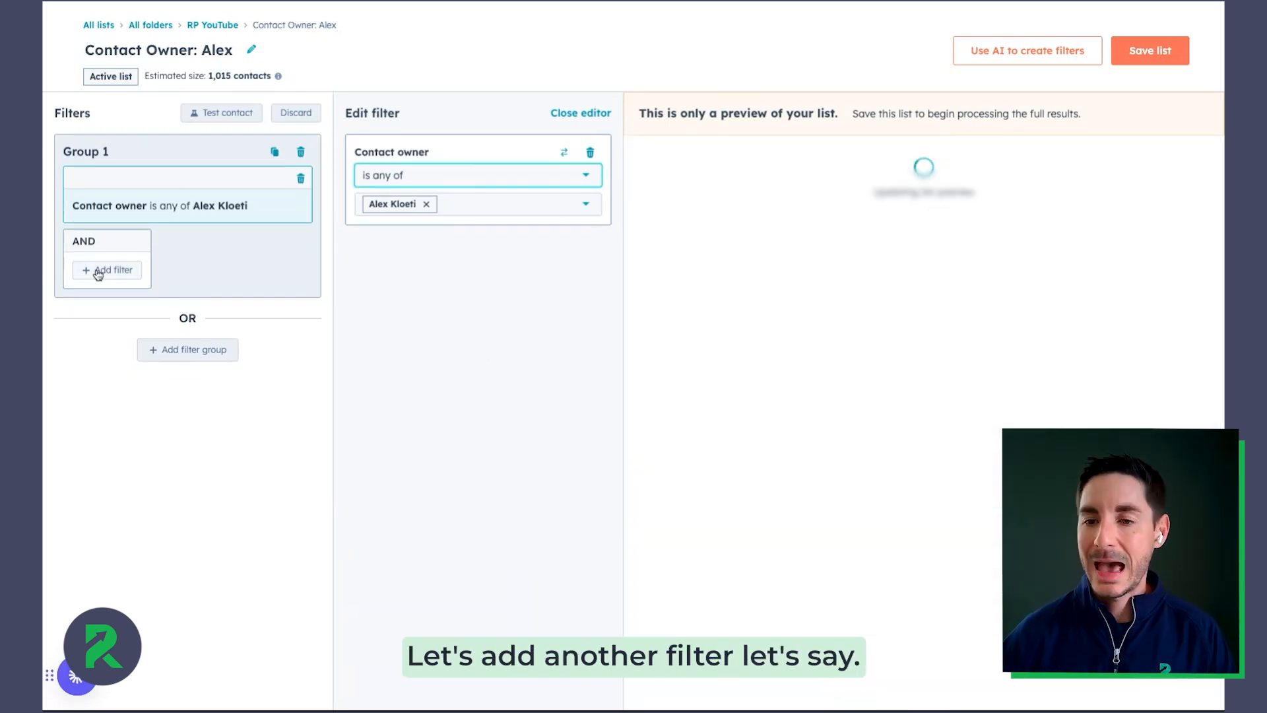
- Add a second AND filter to Group 1 on the Last activity date contact property
{"action": "left_click", "coordinate": [98, 270]}
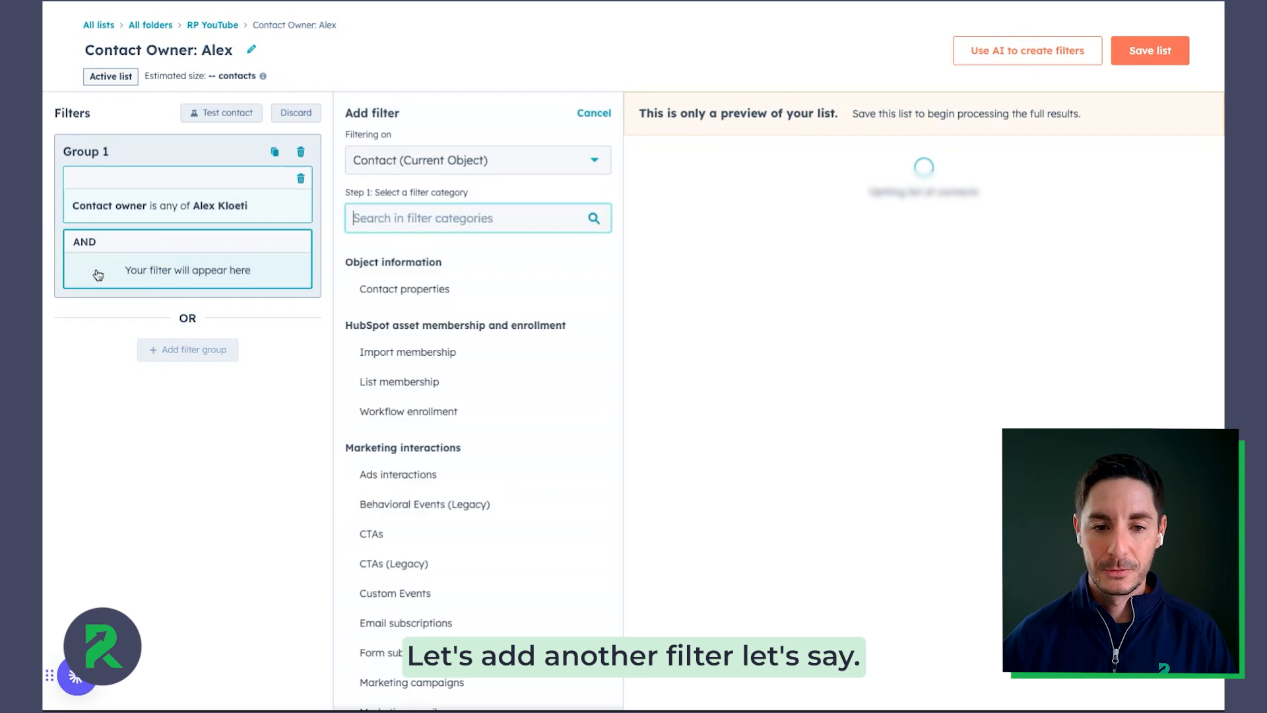
{"action": "type", "text": "l"}
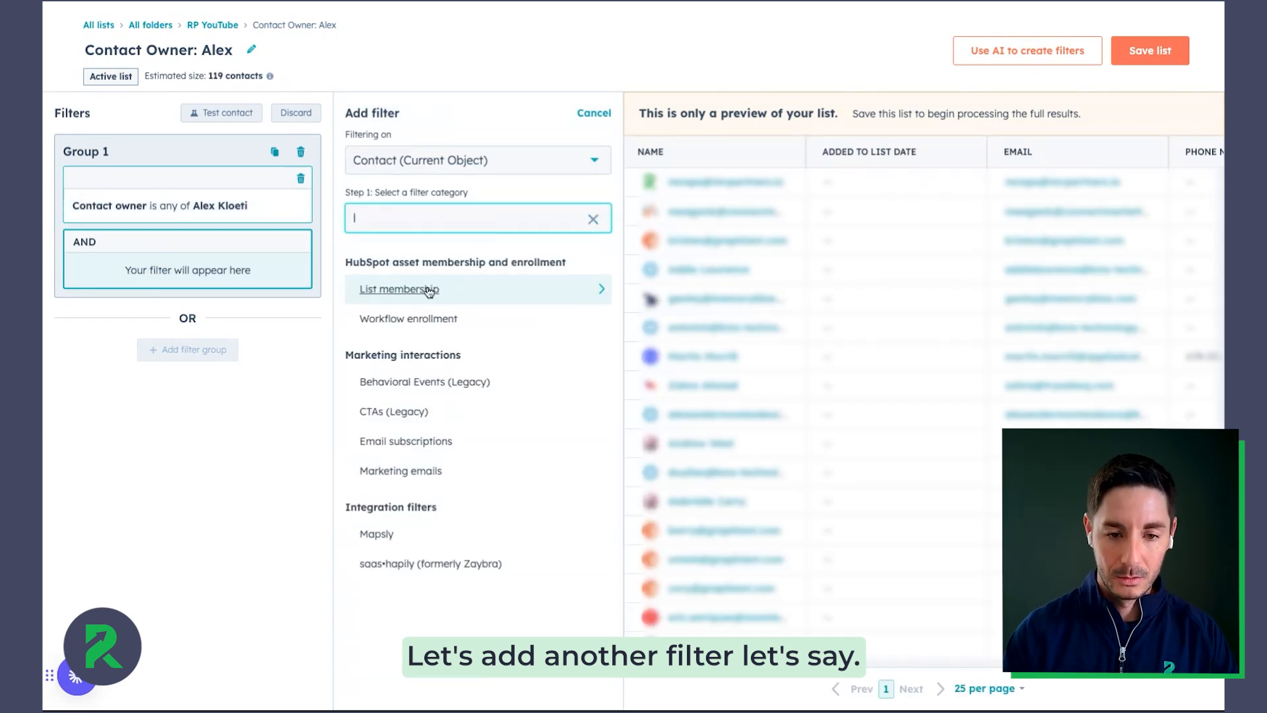
{"action": "key", "text": "BackSpace"}
{"action": "left_click", "coordinate": [492, 294]}
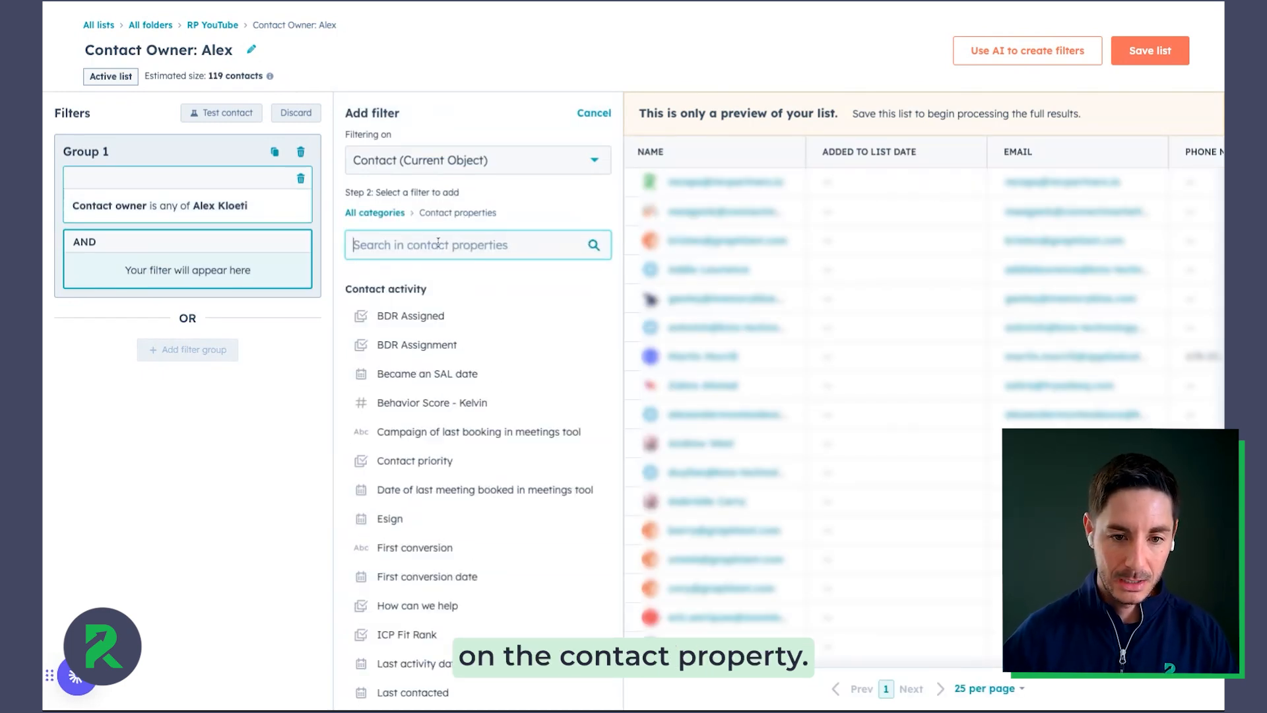
{"action": "type", "text": "last act"}
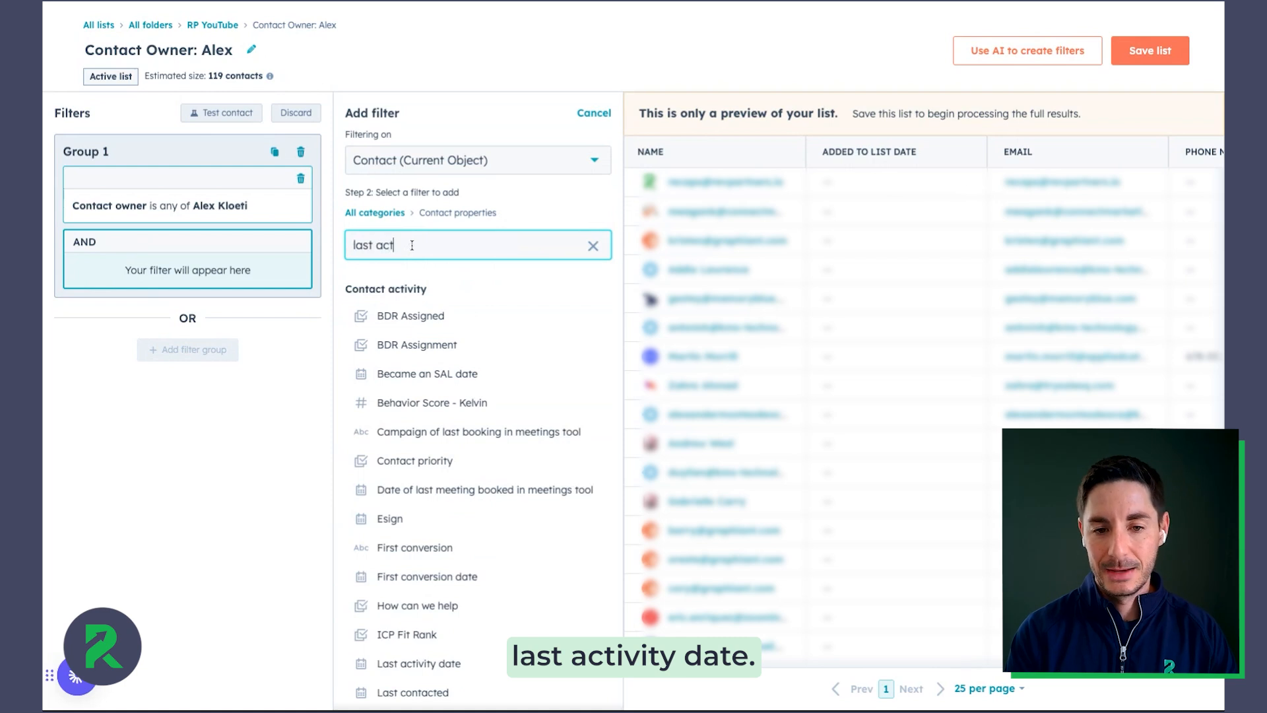
{"action": "left_click", "coordinate": [481, 315]}
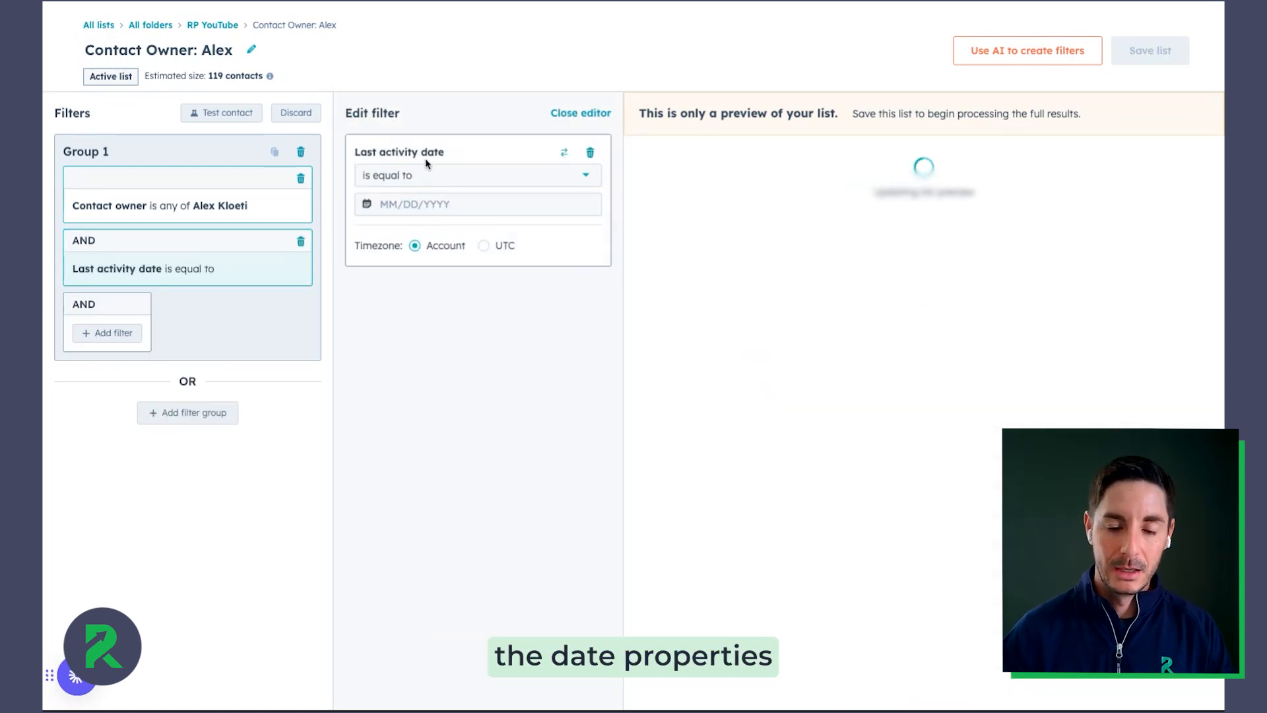
- Review the operators available for the Last activity date filter, from "is equal to" through the property comparisons
{"action": "left_click", "coordinate": [456, 180]}
{"action": "scroll", "coordinate": [477, 296], "scroll_direction": "down", "scroll_amount": 2}
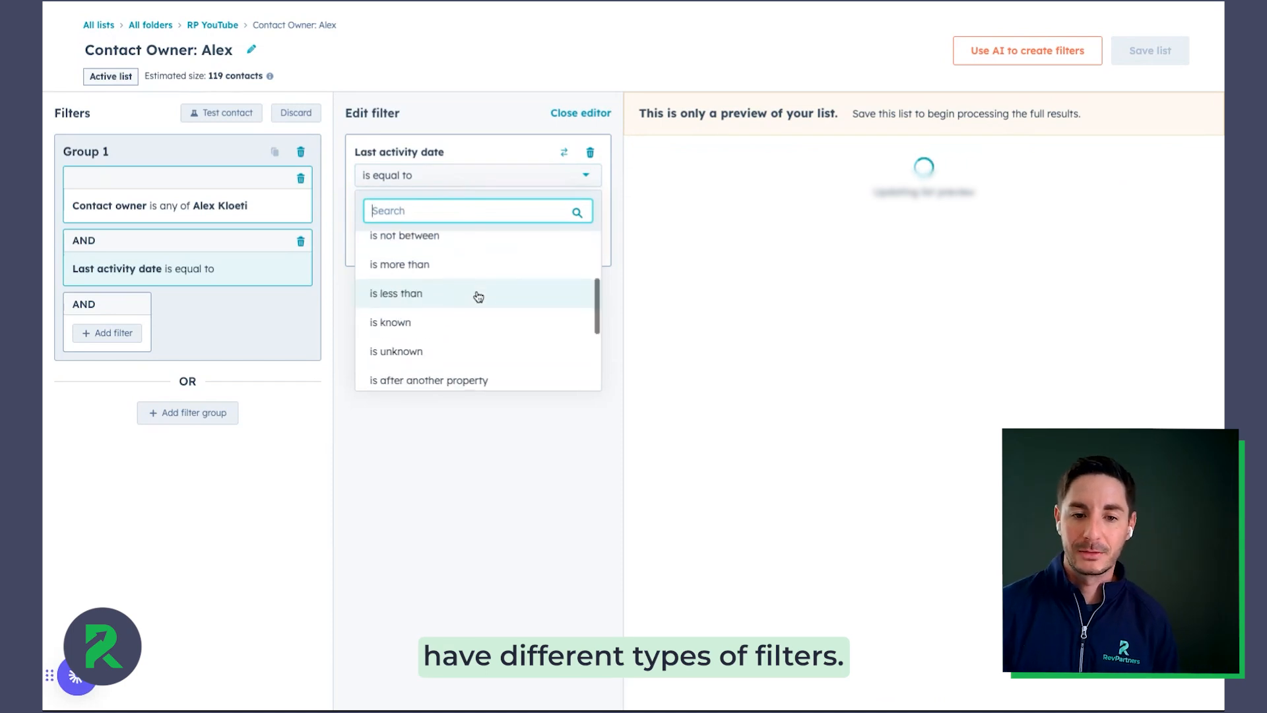
{"action": "scroll", "coordinate": [476, 296], "scroll_direction": "down", "scroll_amount": 2}
{"action": "scroll", "coordinate": [479, 311], "scroll_direction": "up", "scroll_amount": 5}
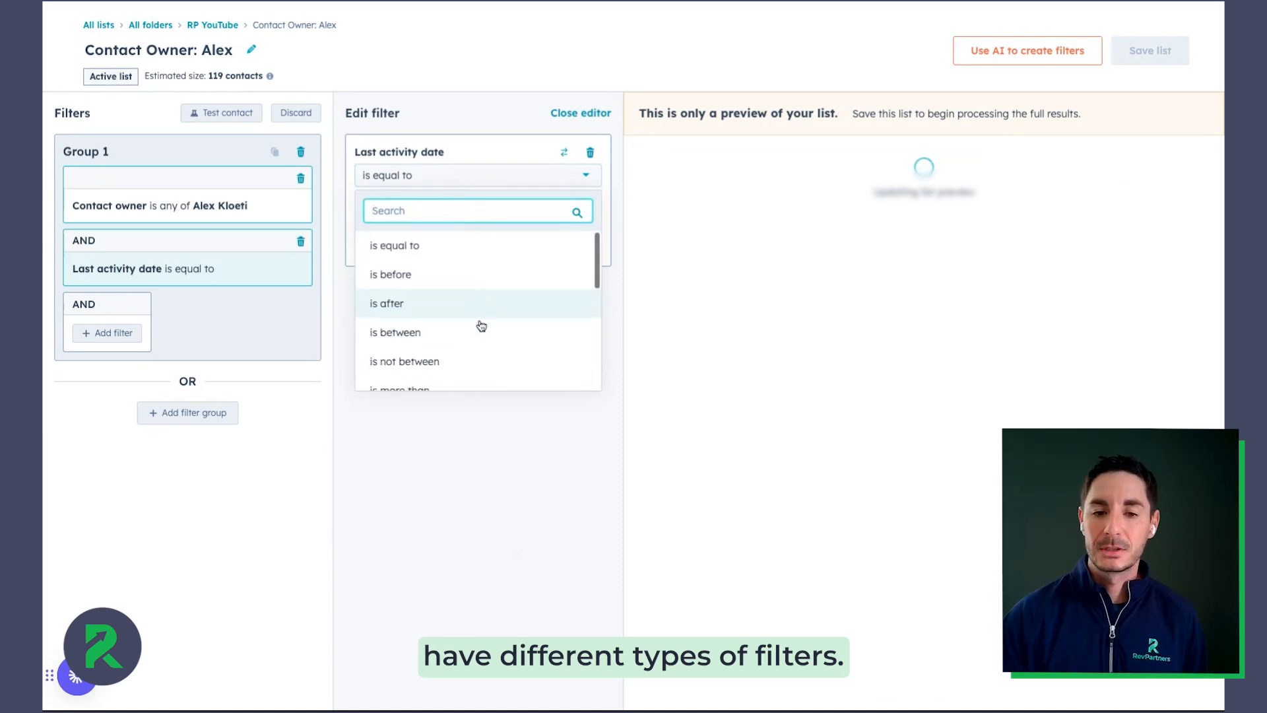
{"action": "left_click", "coordinate": [500, 190]}
{"action": "scroll", "coordinate": [489, 284], "scroll_direction": "down", "scroll_amount": 1}
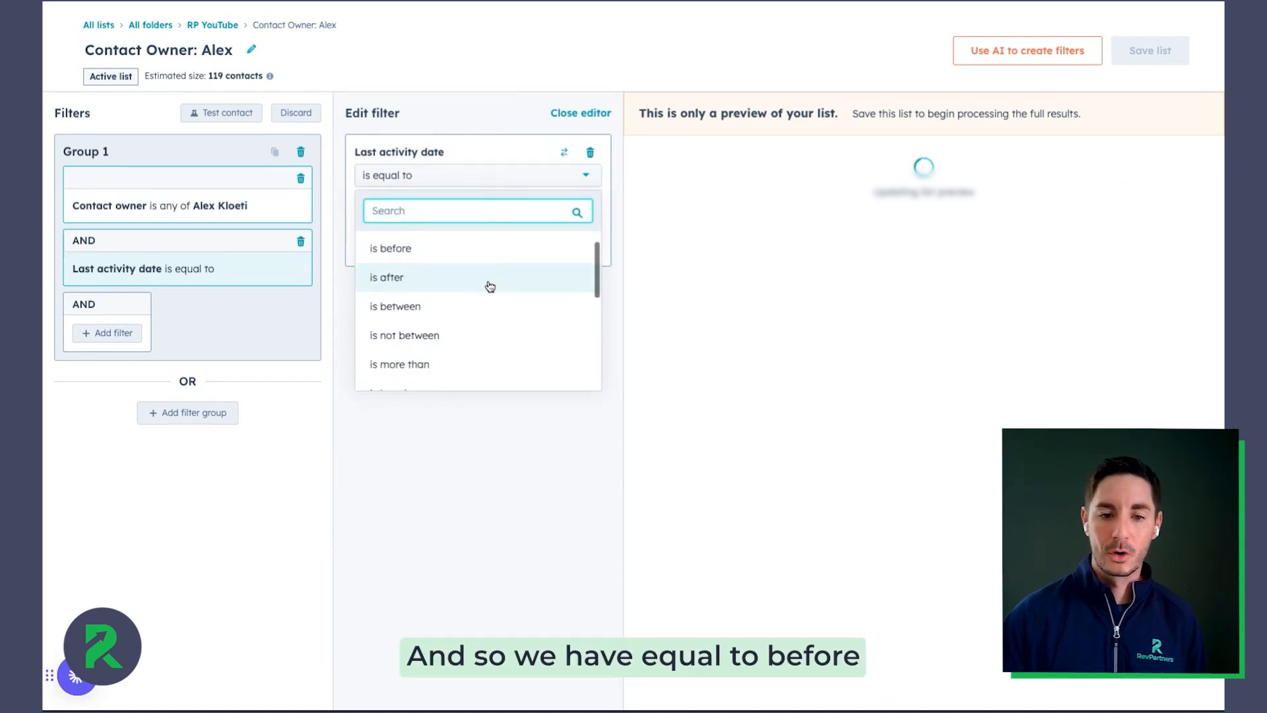
{"action": "scroll", "coordinate": [503, 356], "scroll_direction": "down", "scroll_amount": 5}
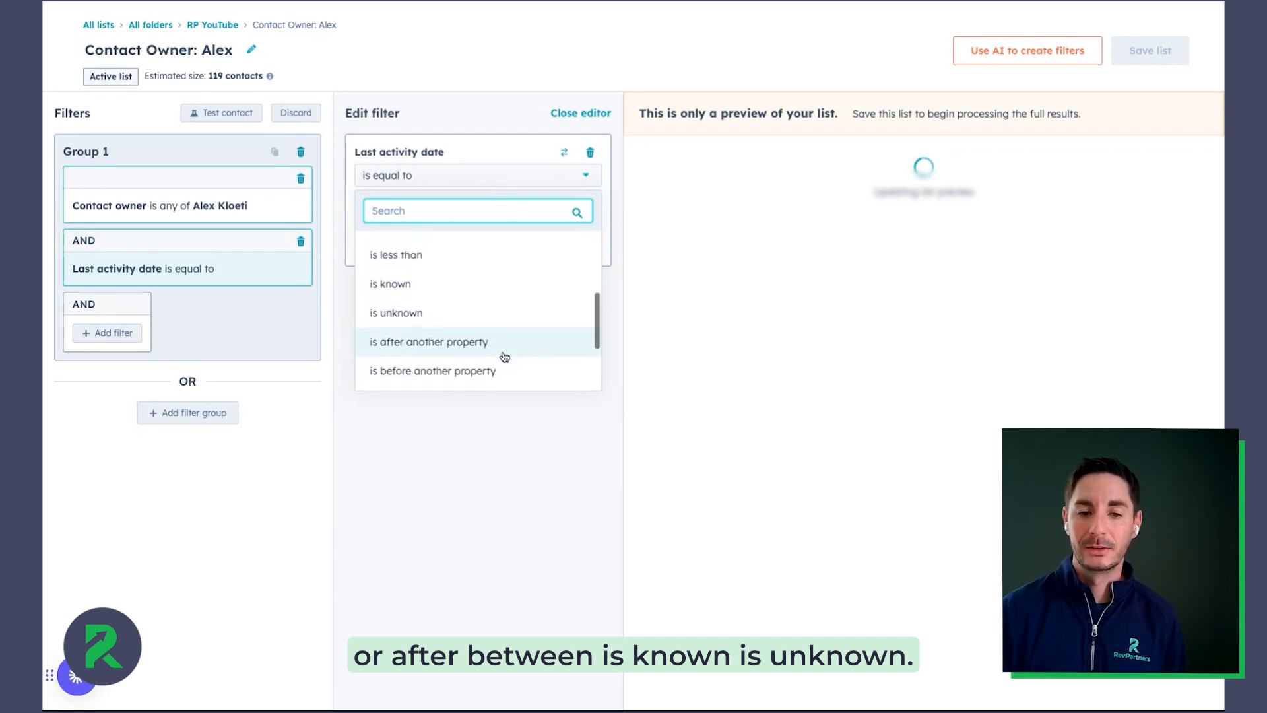
{"action": "scroll", "coordinate": [503, 357], "scroll_direction": "down", "scroll_amount": 3}
{"action": "scroll", "coordinate": [504, 350], "scroll_direction": "up", "scroll_amount": 3}
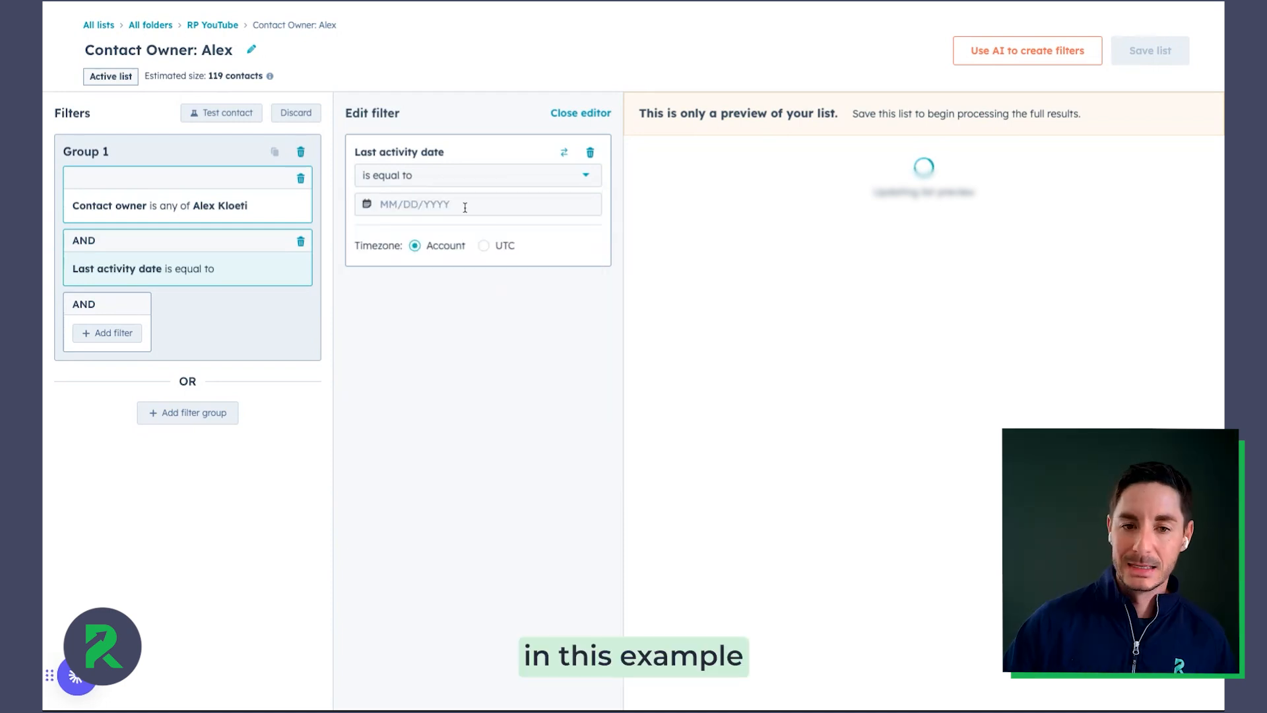
- Set the Last activity date filter to "is known" and check the last activity dates in the list preview
{"action": "left_click", "coordinate": [448, 184]}
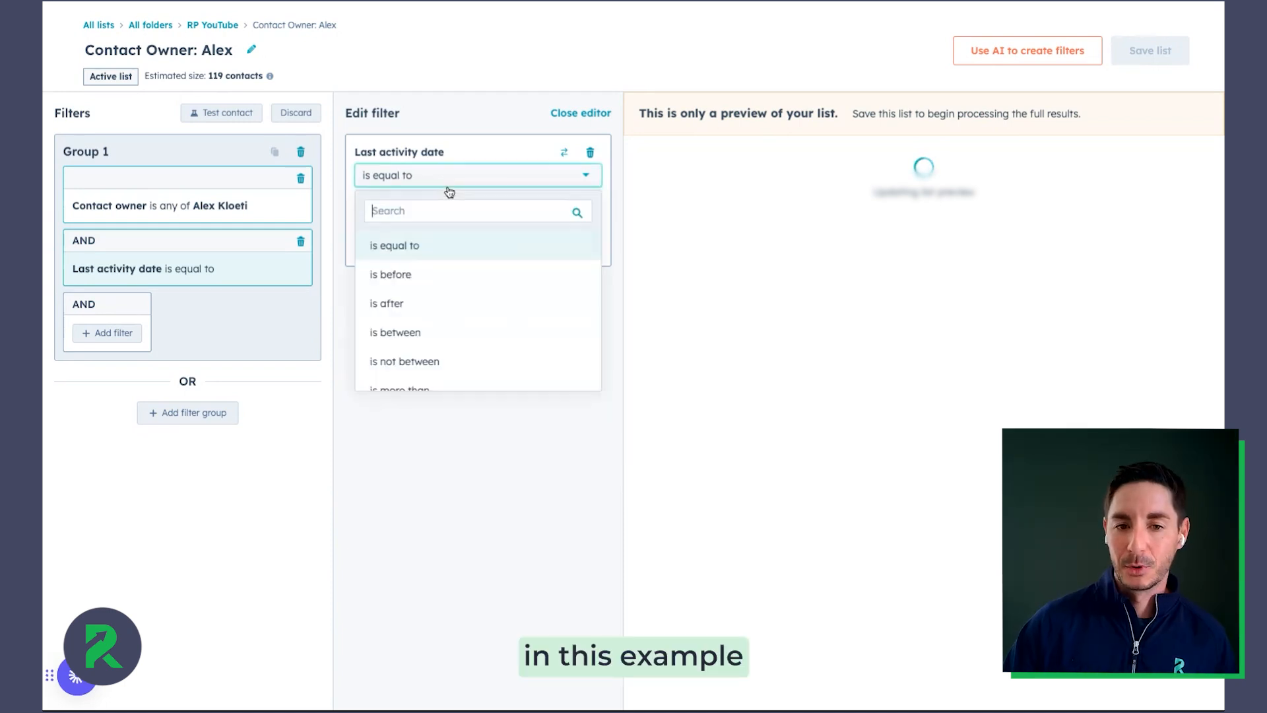
{"action": "scroll", "coordinate": [458, 298], "scroll_direction": "down", "scroll_amount": 1}
{"action": "scroll", "coordinate": [458, 299], "scroll_direction": "down", "scroll_amount": 5}
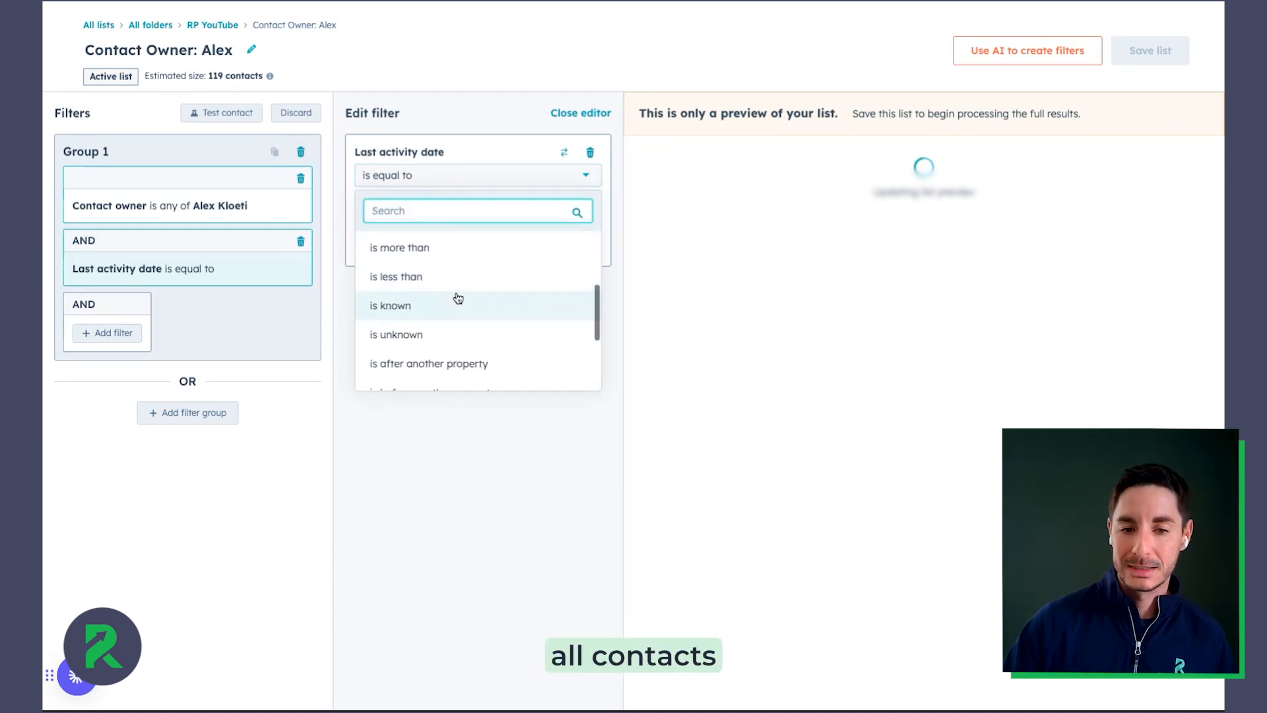
{"action": "left_click", "coordinate": [458, 299]}
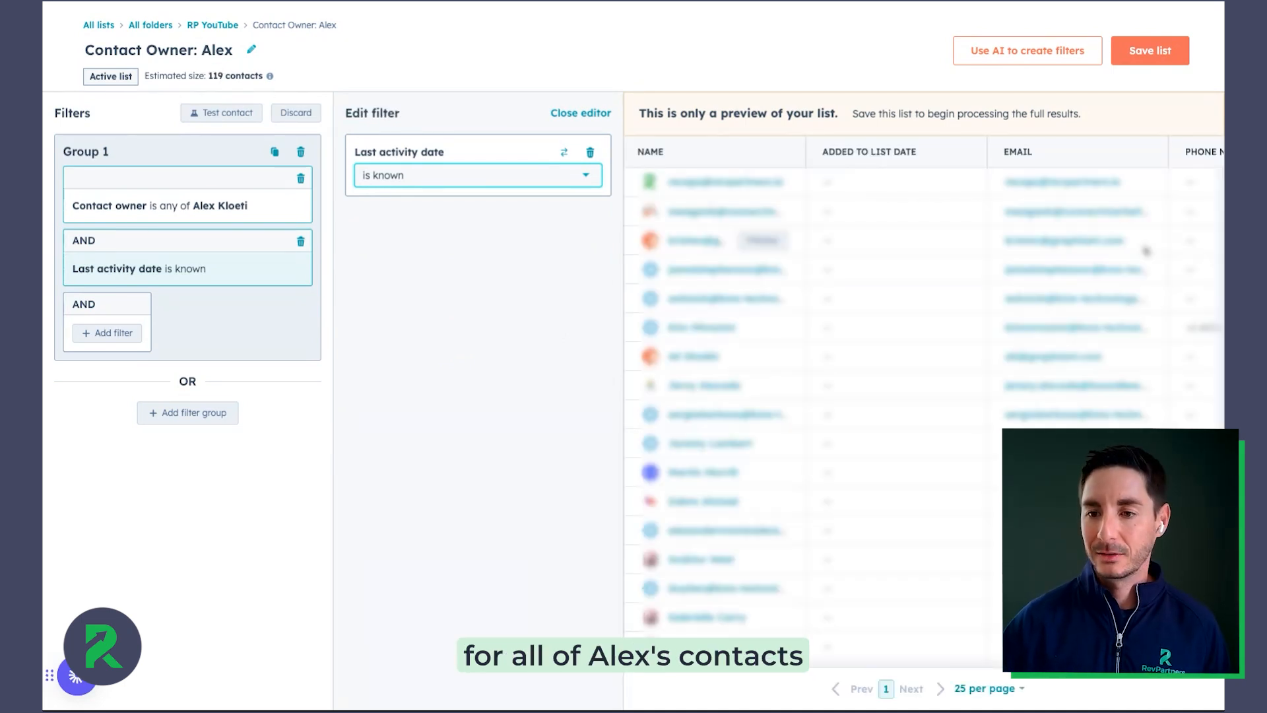
{"action": "scroll", "coordinate": [1163, 265], "scroll_direction": "right", "scroll_amount": 8}
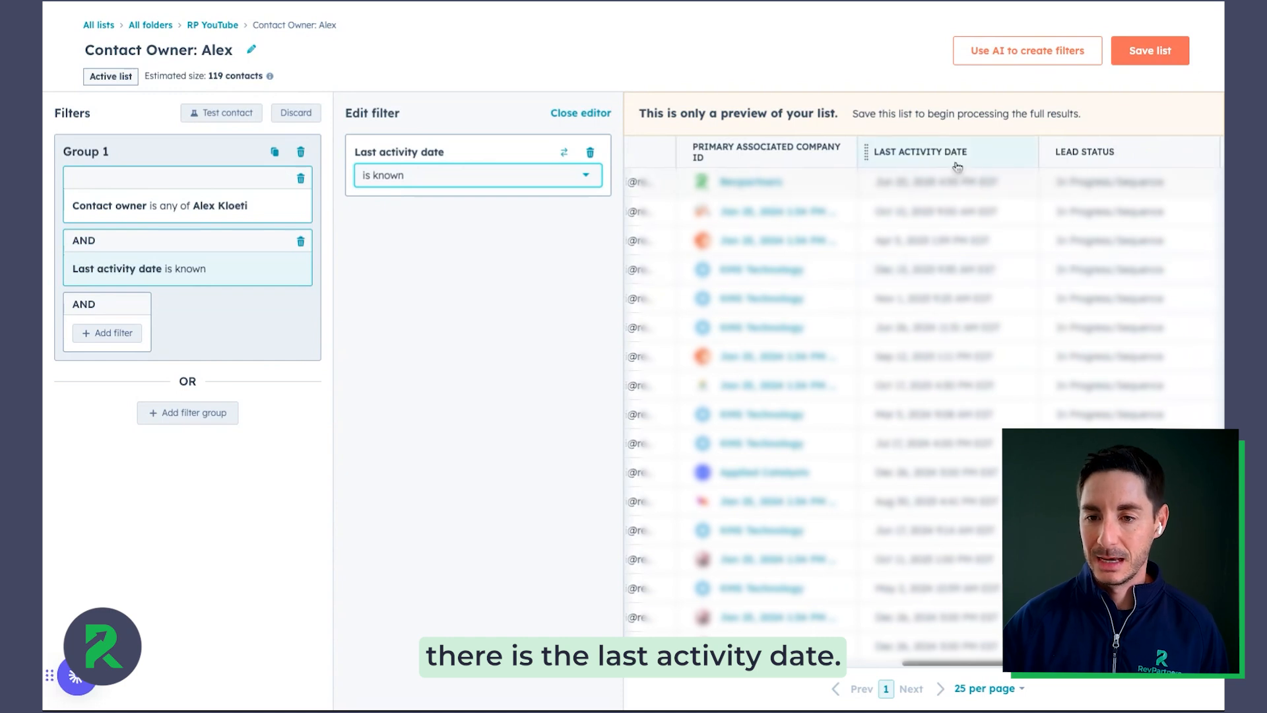
{"action": "scroll", "coordinate": [975, 361], "scroll_direction": "down", "scroll_amount": 1}
{"action": "scroll", "coordinate": [975, 361], "scroll_direction": "down", "scroll_amount": 3}
{"action": "scroll", "coordinate": [961, 526], "scroll_direction": "up", "scroll_amount": 3}
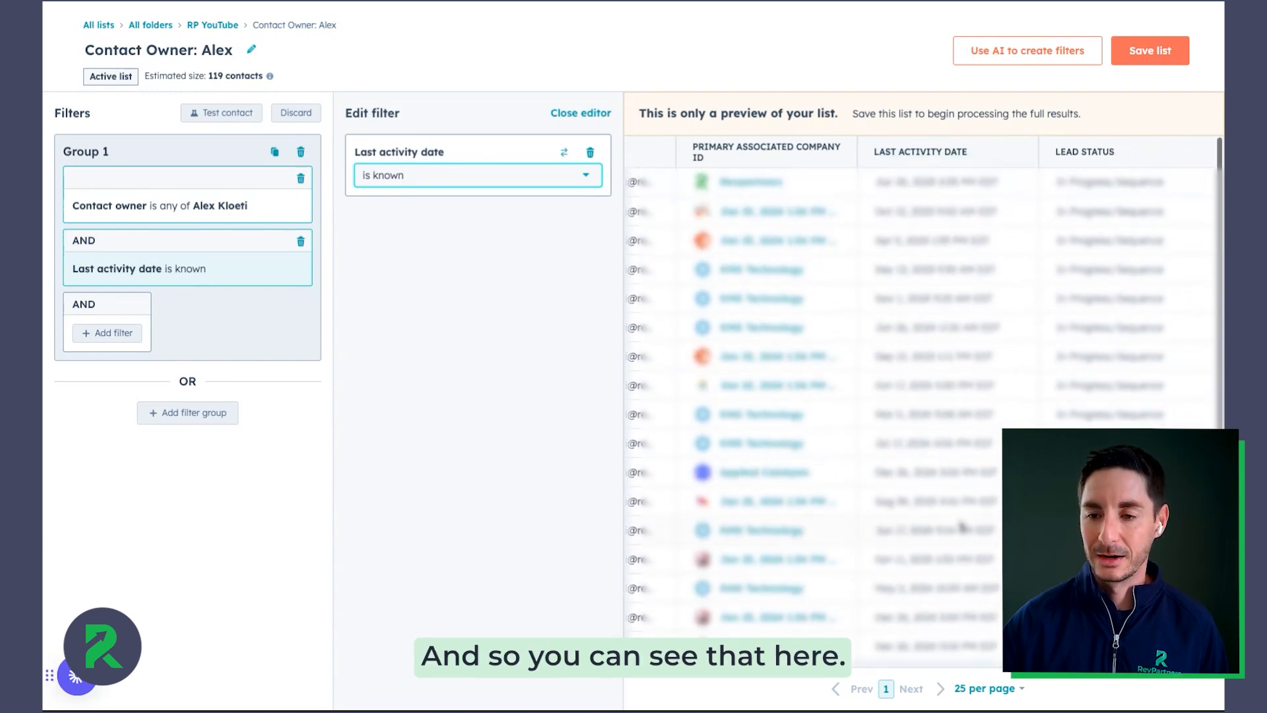
{"action": "scroll", "coordinate": [941, 261], "scroll_direction": "left", "scroll_amount": 8}
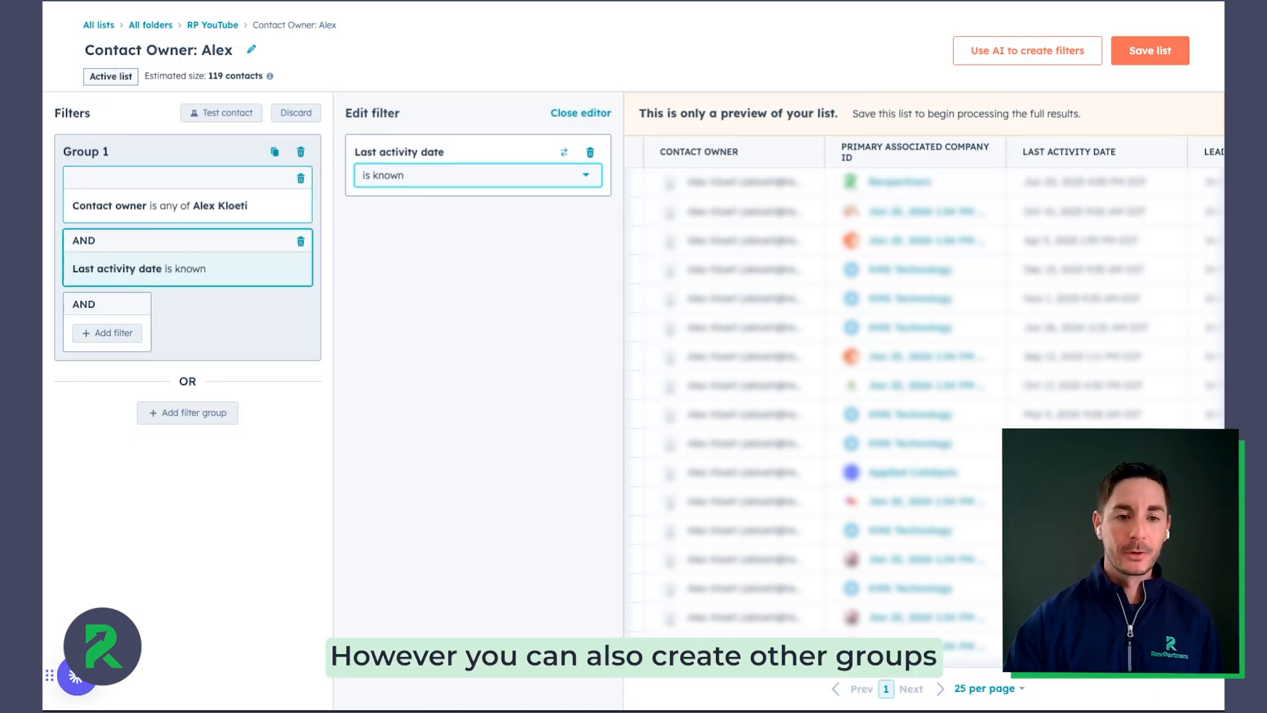
- Duplicate filter Group 1 and try the "is unknown" operator on the copy's Last activity date filter
{"action": "left_click", "coordinate": [275, 153]}
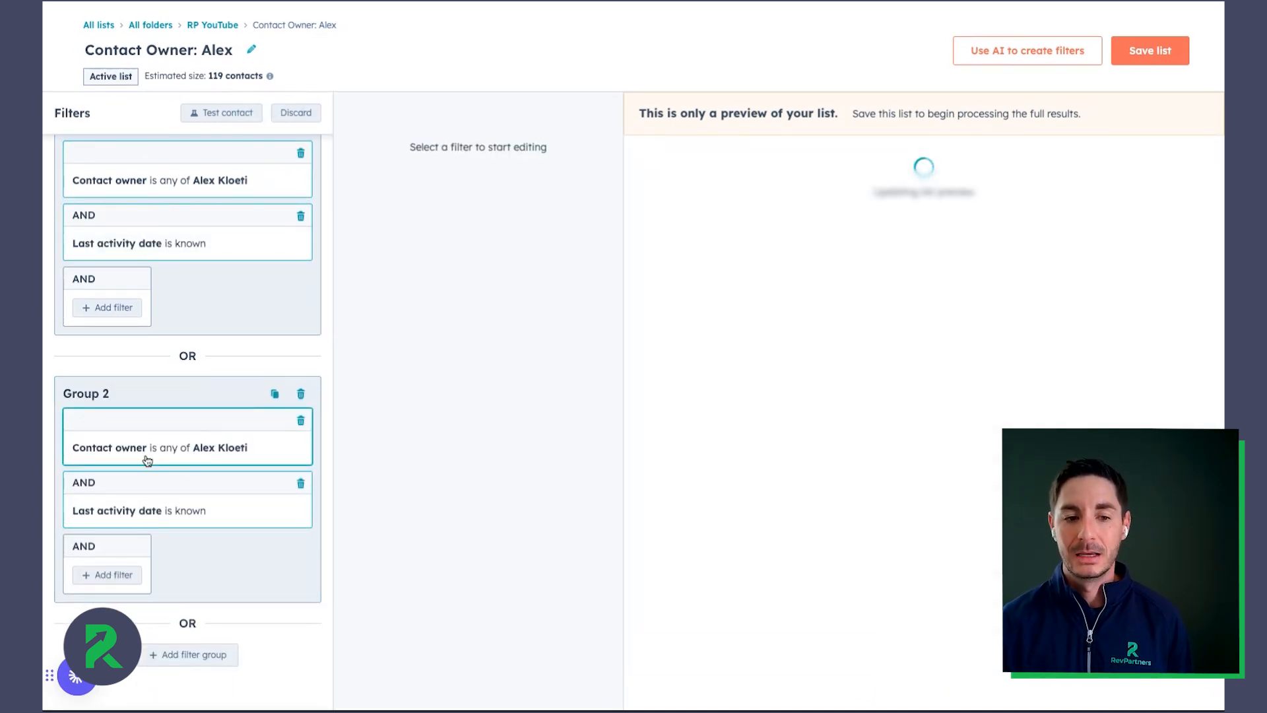
{"action": "left_click", "coordinate": [216, 516]}
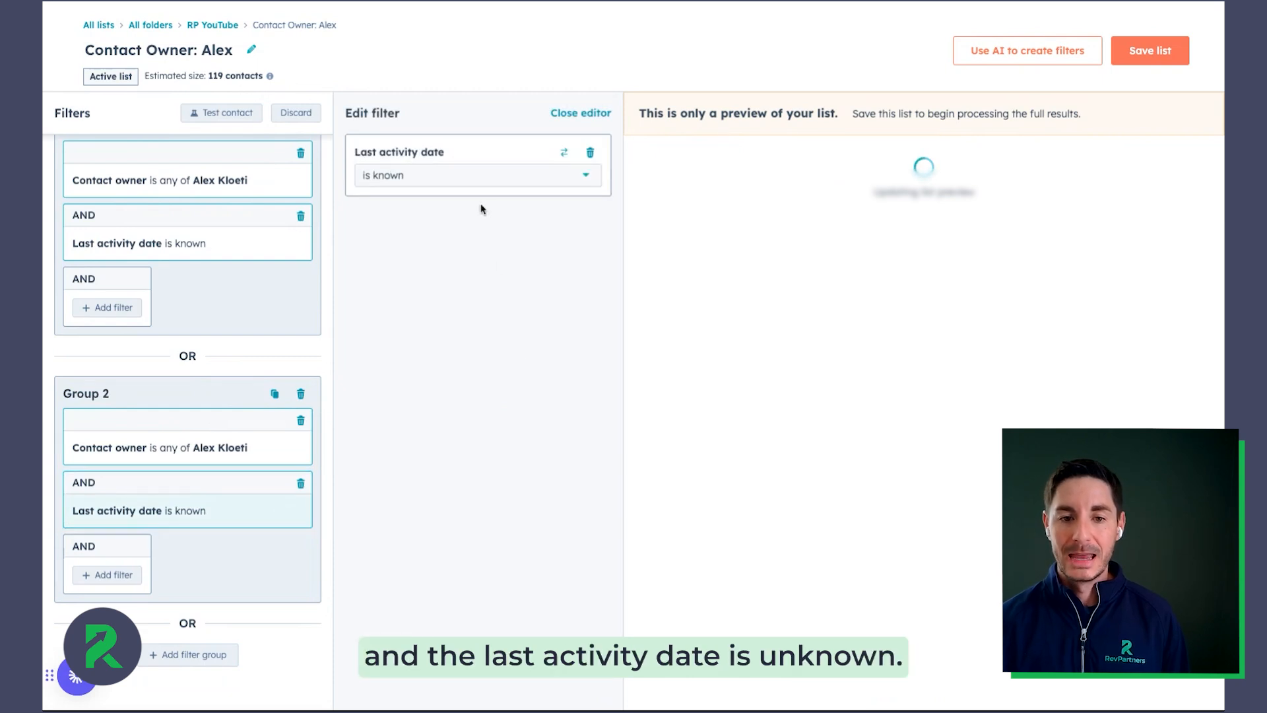
{"action": "left_click", "coordinate": [466, 188]}
{"action": "left_click", "coordinate": [481, 298]}
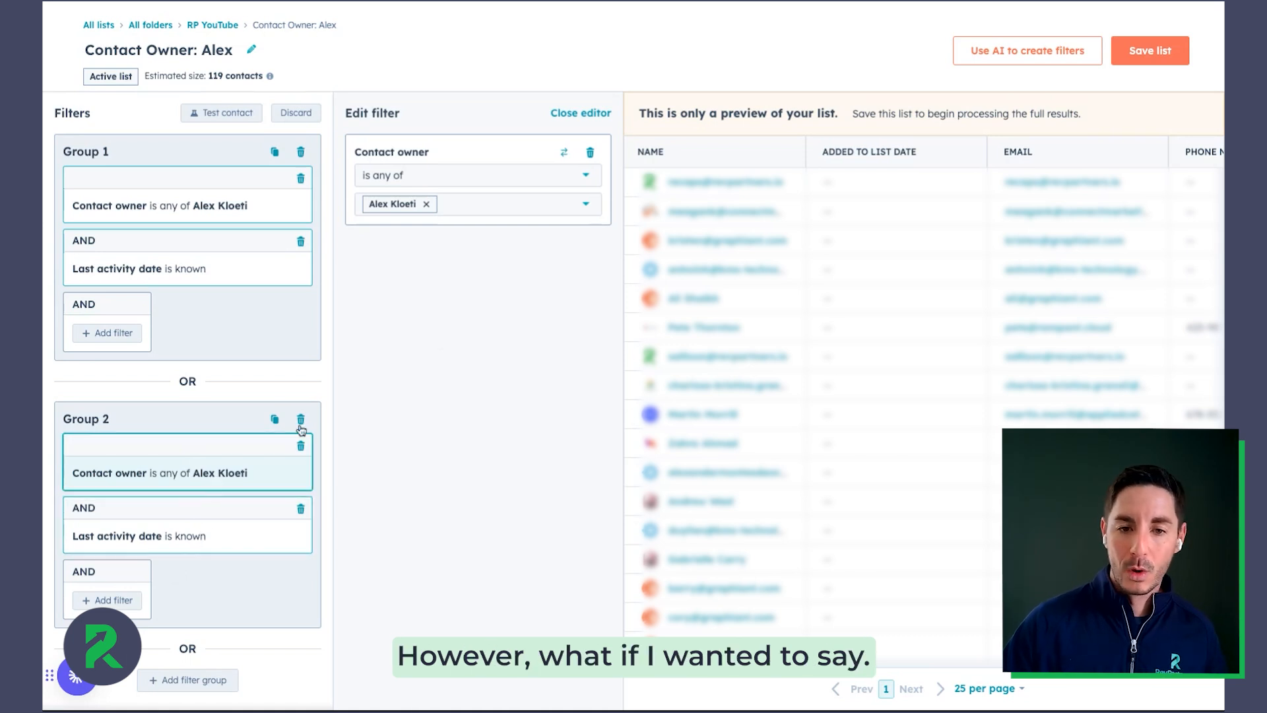
- Search the owners for "sam" and replace the Contact owner value in Group 2 with the first matching owner
{"action": "left_click", "coordinate": [474, 212]}
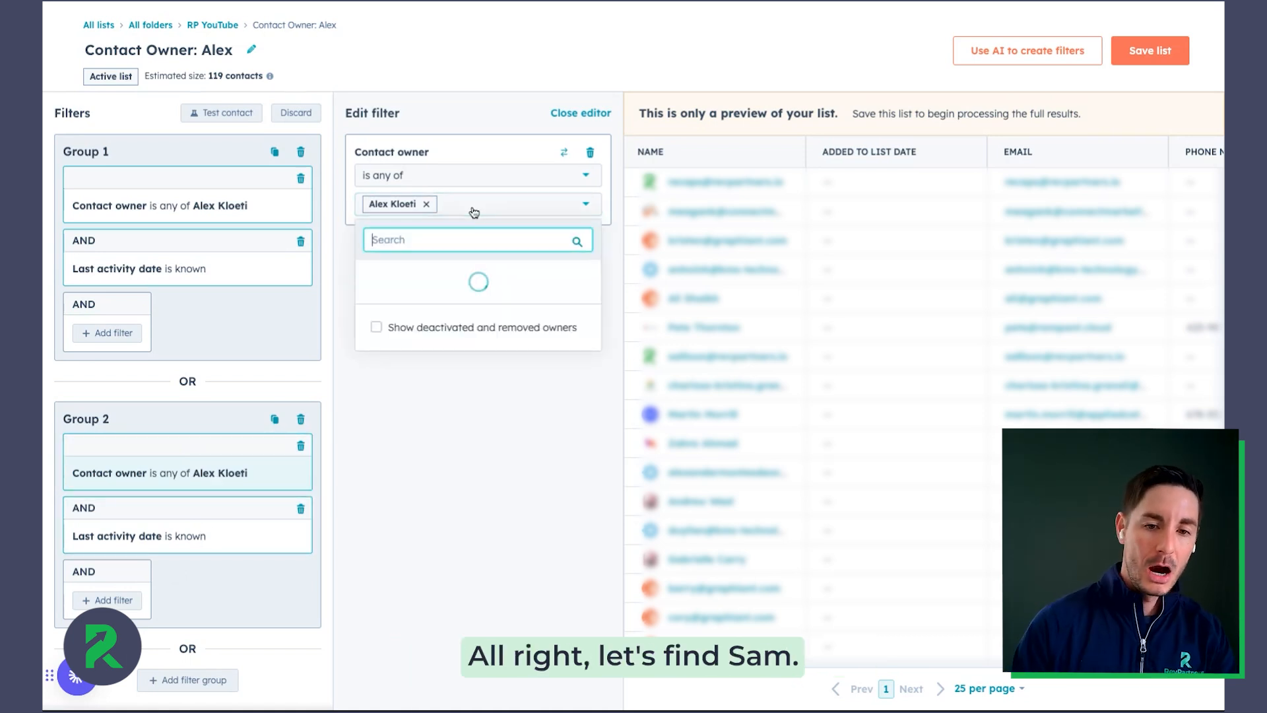
{"action": "type", "text": "sam"}
{"action": "left_click", "coordinate": [464, 277]}
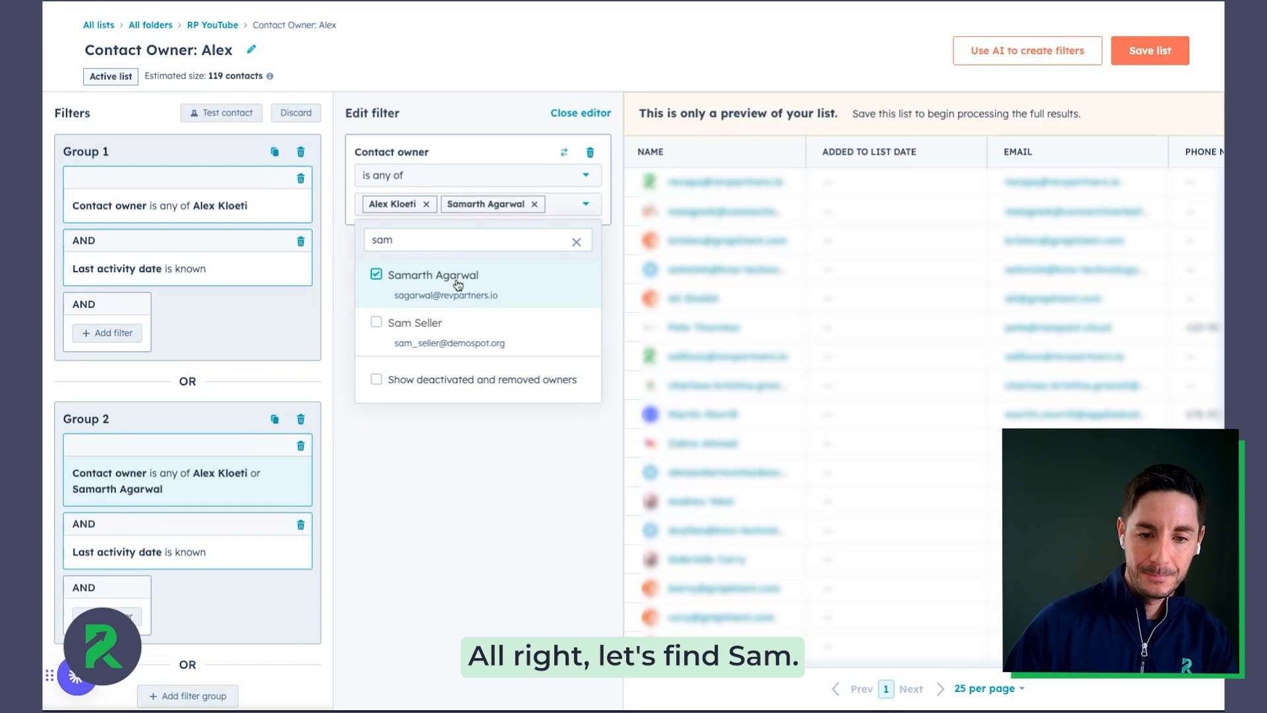
{"action": "left_click", "coordinate": [426, 204]}
{"action": "left_click", "coordinate": [432, 505]}
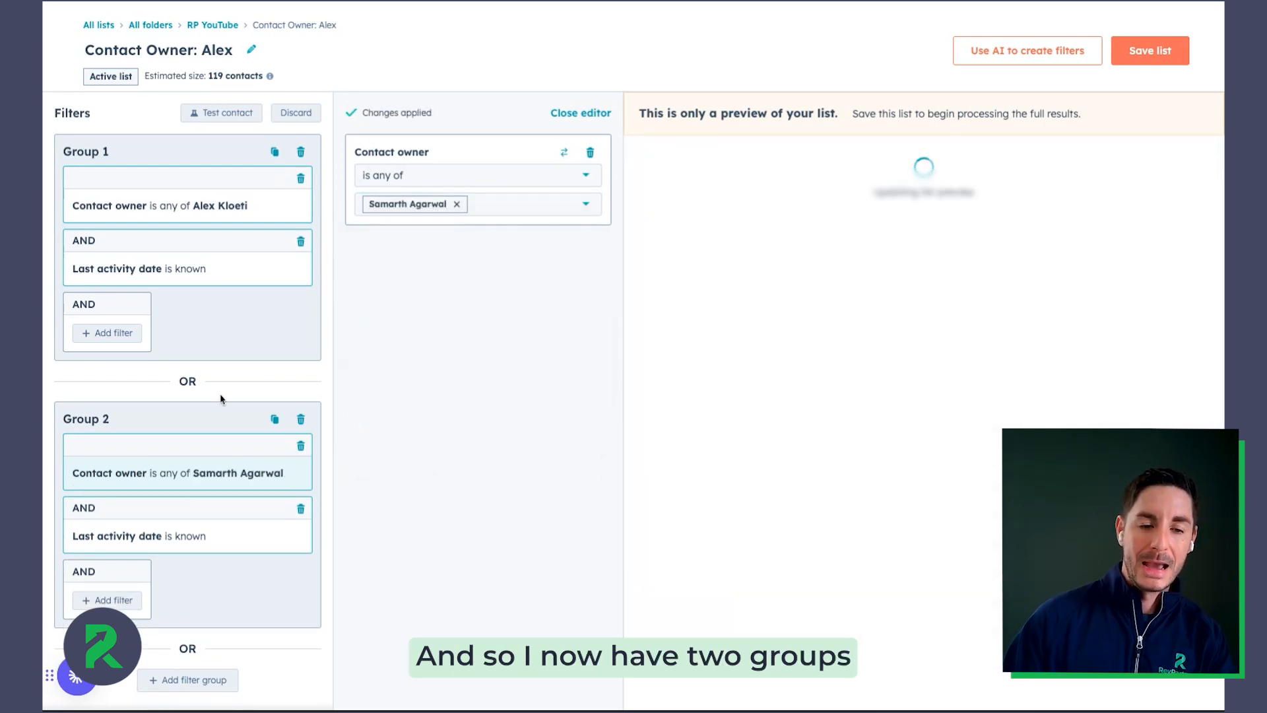
- Examine both filter groups and the contact owner and last activity date columns in the list preview
{"action": "scroll", "coordinate": [221, 399], "scroll_direction": "down", "scroll_amount": 1}
{"action": "scroll", "coordinate": [227, 438], "scroll_direction": "up", "scroll_amount": 1}
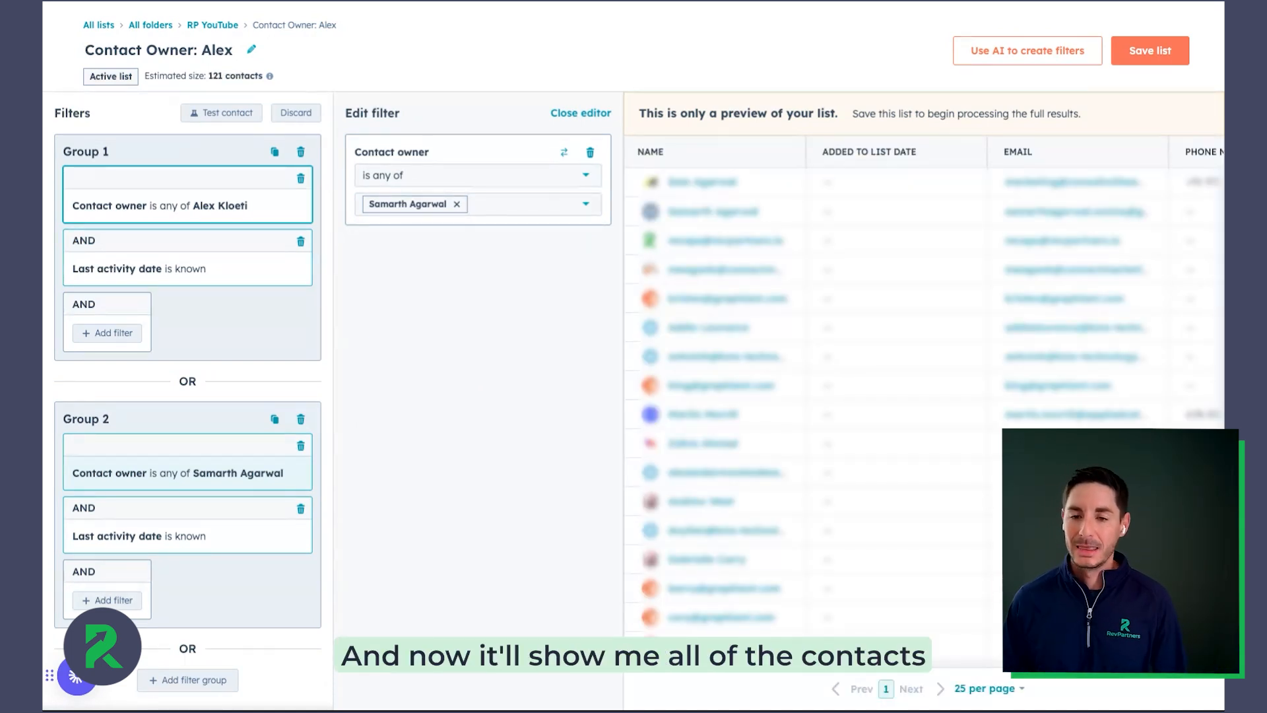
{"action": "scroll", "coordinate": [927, 487], "scroll_direction": "right", "scroll_amount": 5}
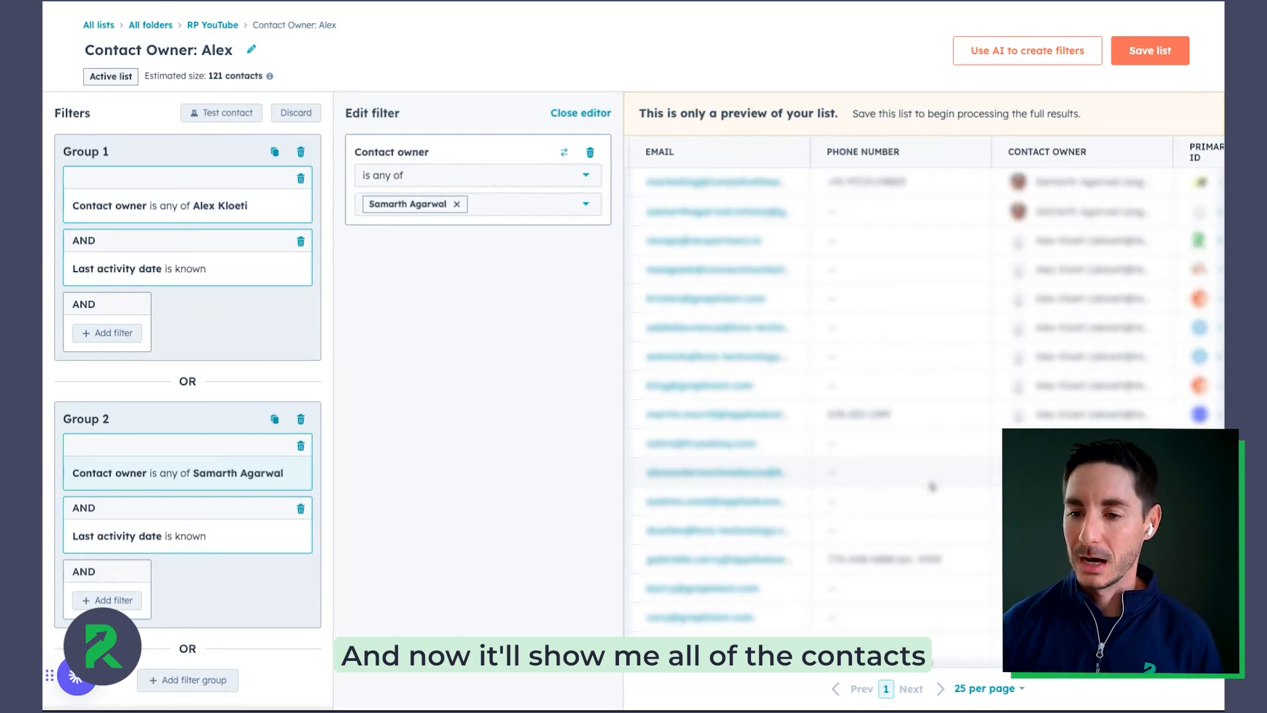
{"action": "scroll", "coordinate": [931, 487], "scroll_direction": "down", "scroll_amount": 4}
{"action": "scroll", "coordinate": [931, 486], "scroll_direction": "up", "scroll_amount": 4}
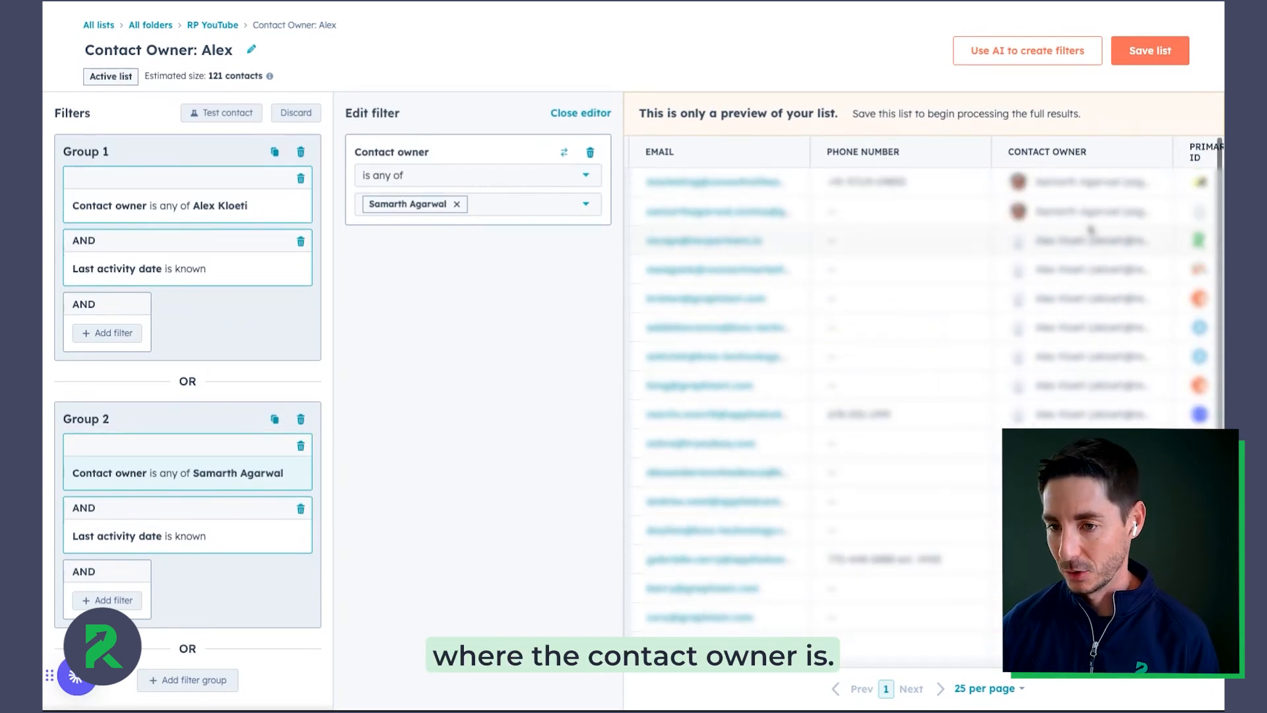
{"action": "scroll", "coordinate": [1075, 350], "scroll_direction": "right", "scroll_amount": 3}
{"action": "scroll", "coordinate": [1076, 350], "scroll_direction": "down", "scroll_amount": 1}
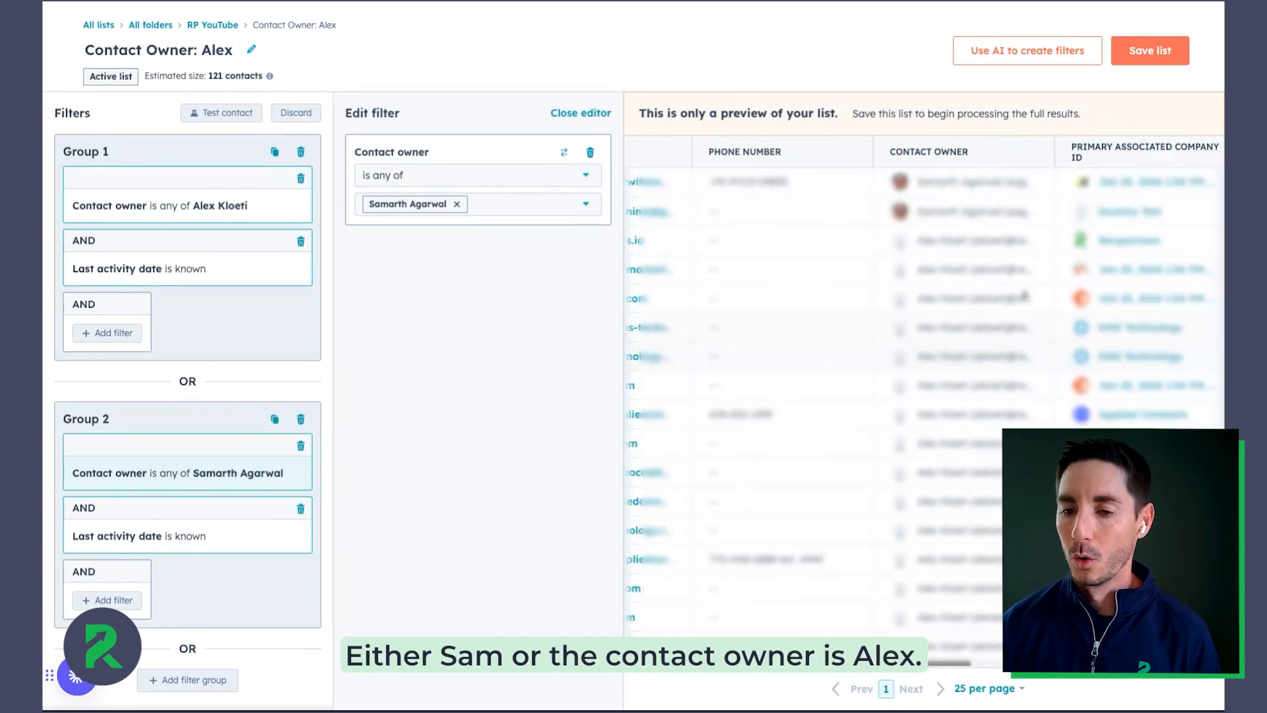
{"action": "scroll", "coordinate": [979, 414], "scroll_direction": "right", "scroll_amount": 6}
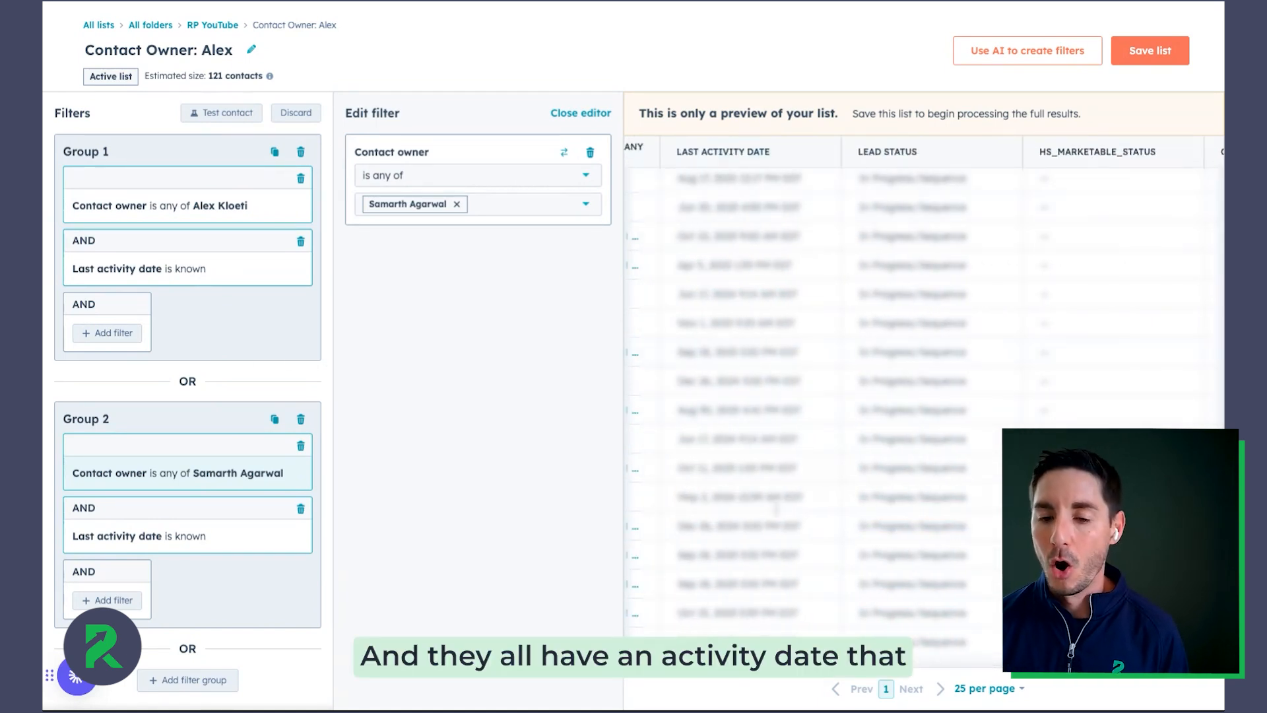
{"action": "scroll", "coordinate": [778, 551], "scroll_direction": "down", "scroll_amount": 3}
{"action": "scroll", "coordinate": [778, 551], "scroll_direction": "left", "scroll_amount": 5}
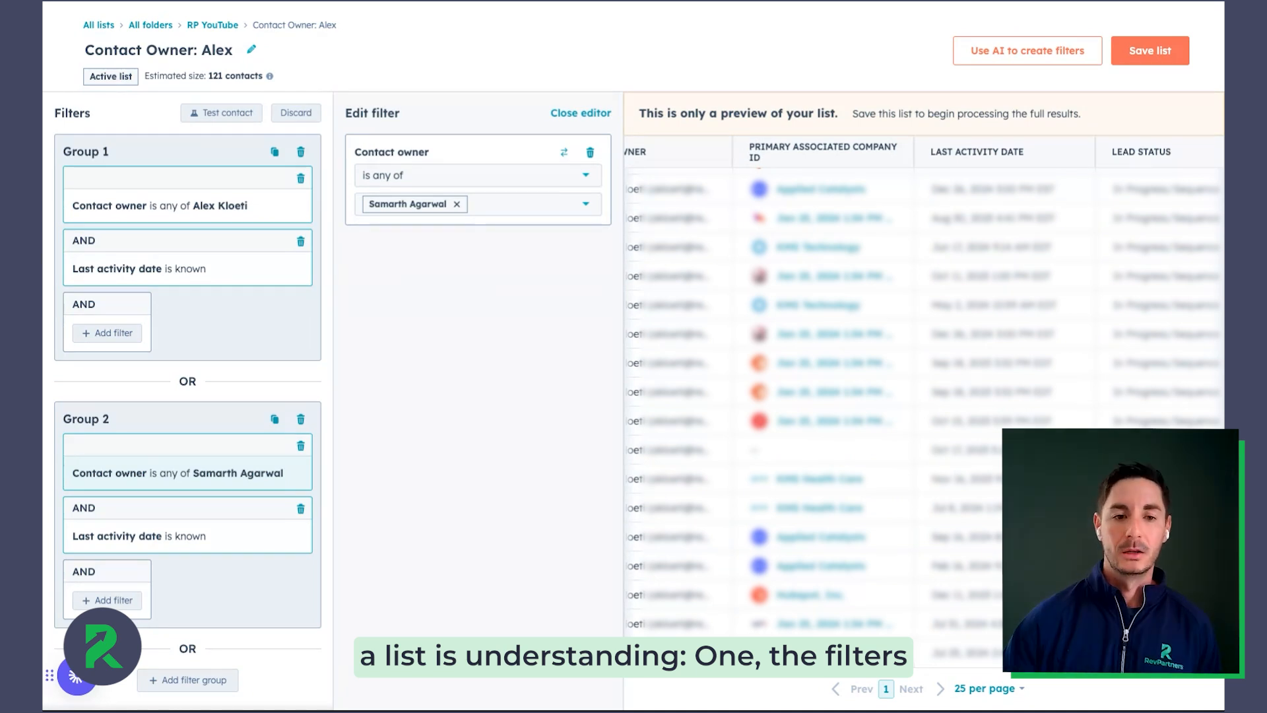
- Review the operators available for the Contact owner filter in Group 2 without changing the selected one
{"action": "left_click", "coordinate": [482, 181]}
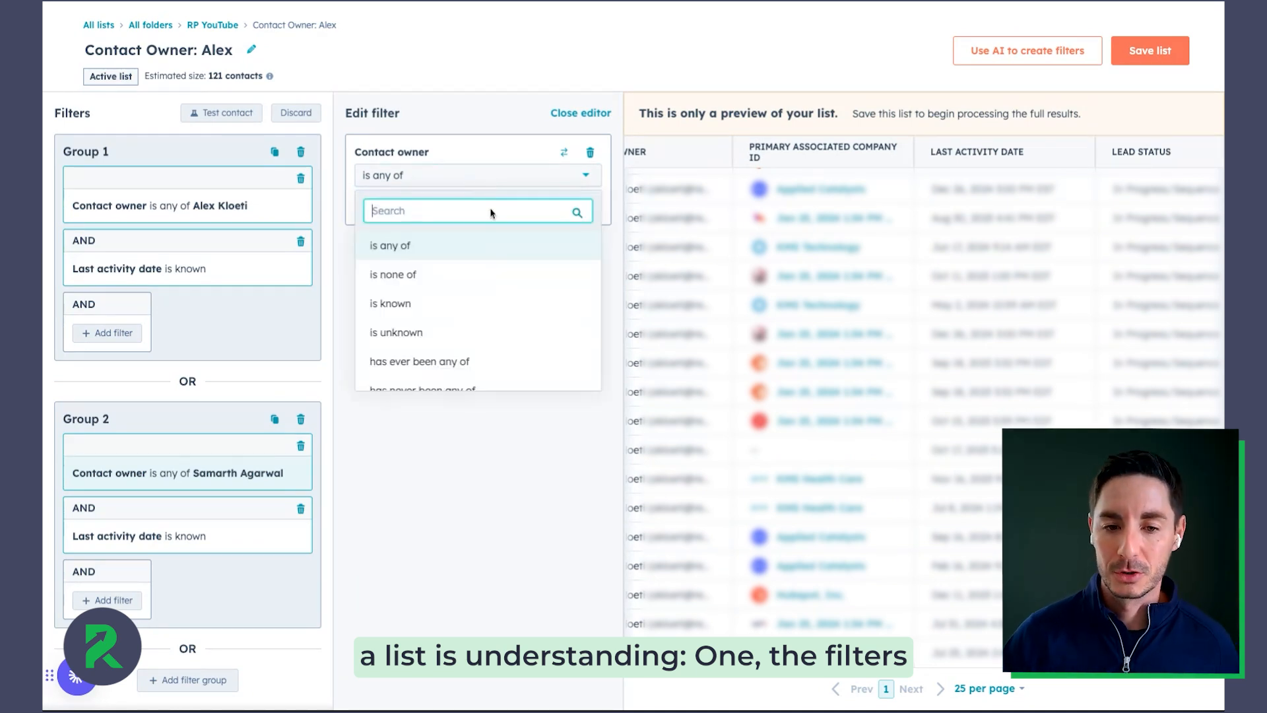
{"action": "scroll", "coordinate": [489, 303], "scroll_direction": "down", "scroll_amount": 3}
{"action": "scroll", "coordinate": [490, 303], "scroll_direction": "up", "scroll_amount": 3}
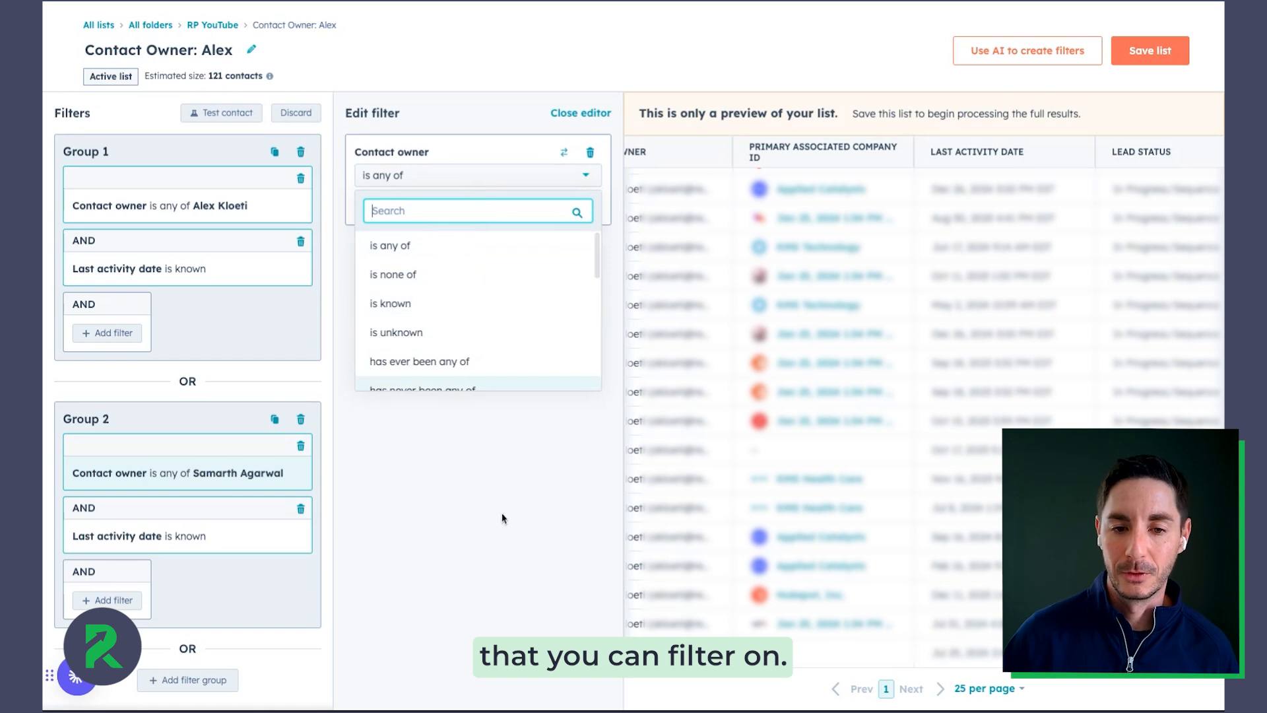
{"action": "left_click", "coordinate": [479, 475]}
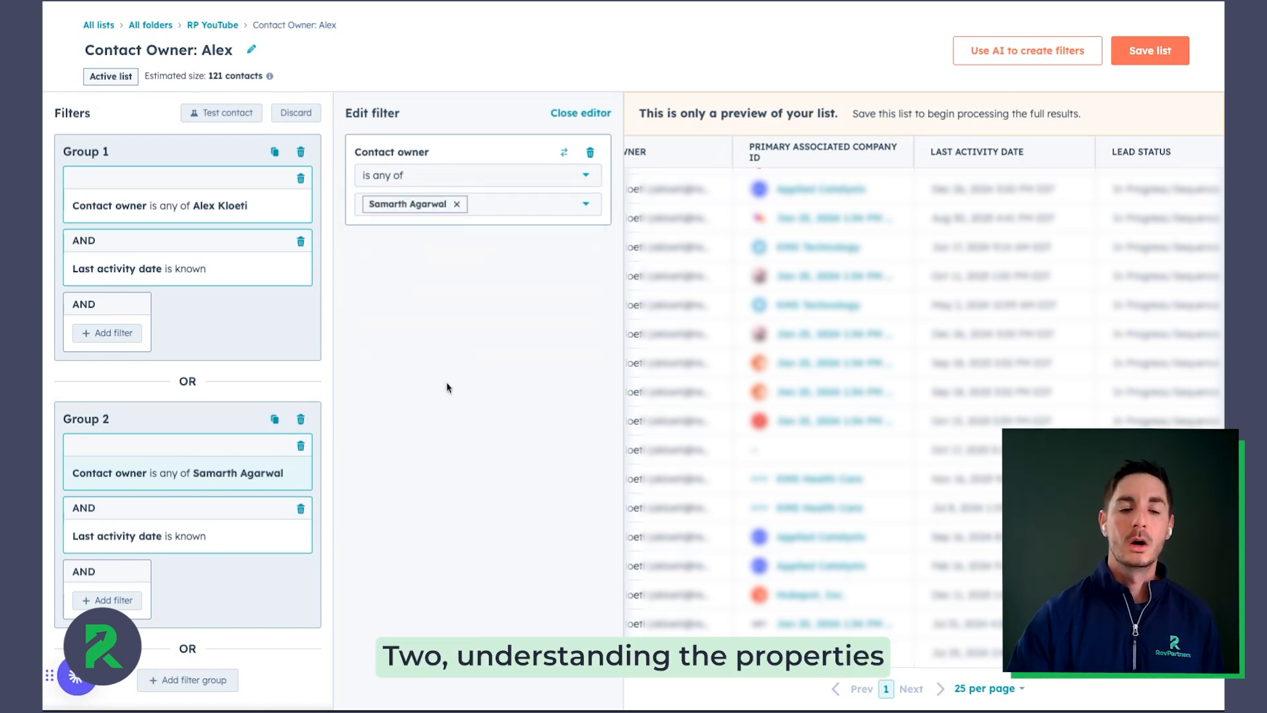